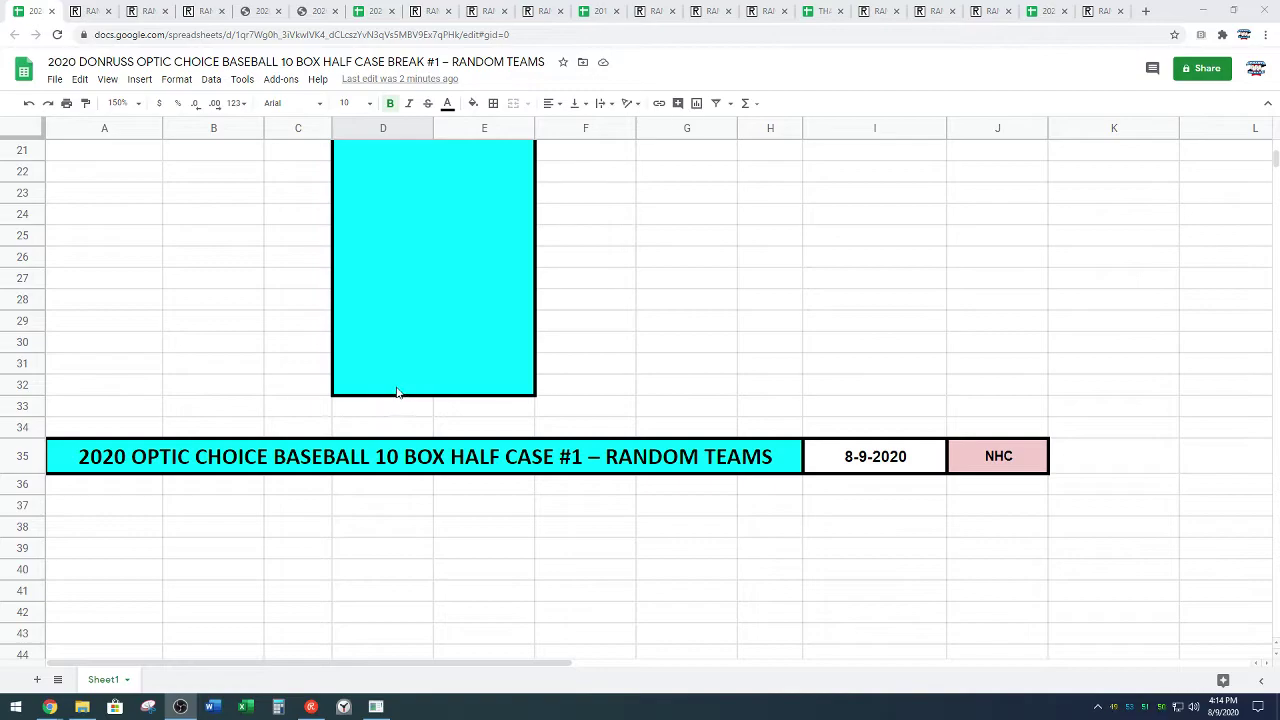
- Select the 29 player names in A51:A79 under SPOTS for copying
scroll(397, 392, down, 2)
scroll(397, 380, down, 3)
scroll(450, 350, down, 1)
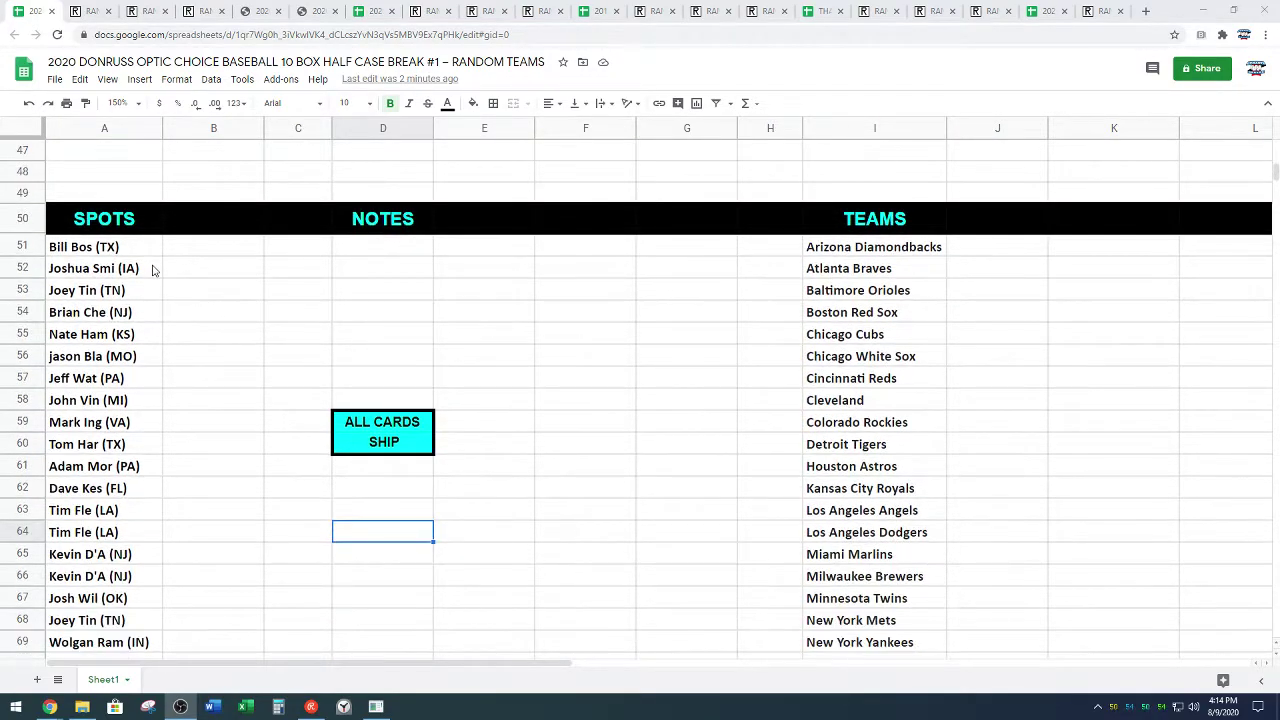
mouse_move(150, 248)
mouse_down()
mouse_move(140, 679)
mouse_move(117, 548)
mouse_up()
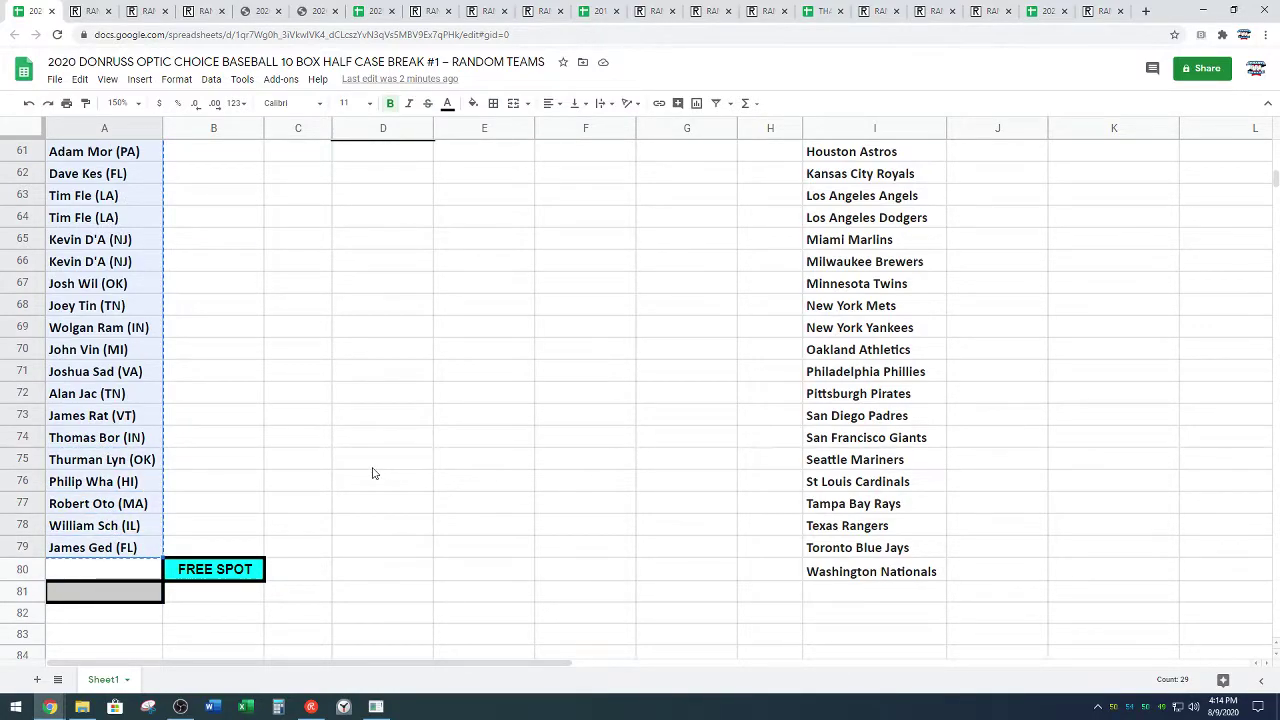
- Paste the 29 copied names into the RANDOM.ORG list box
scroll(372, 473, up, 3)
scroll(372, 473, up, 1)
click(90, 10)
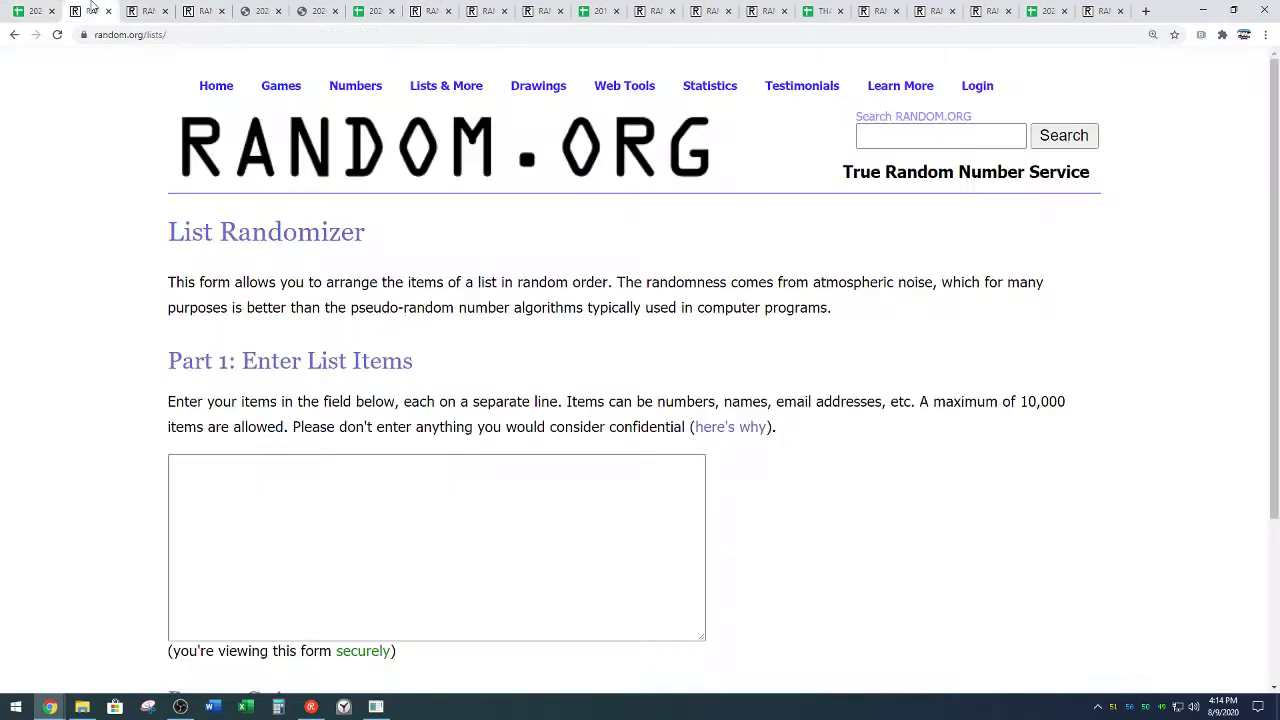
scroll(143, 314, down, 5)
right_click(261, 347)
click(298, 447)
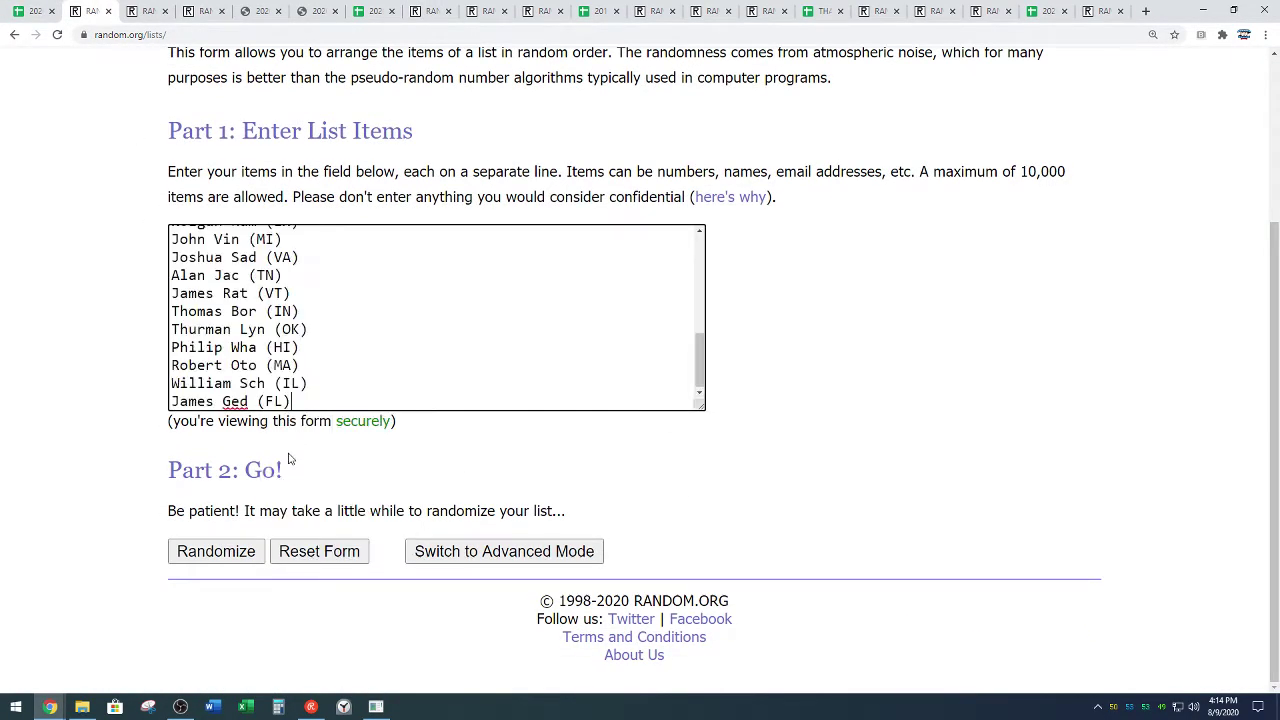
- Randomize the 29-name list repeatedly and check that it was shuffled eight times
click(216, 555)
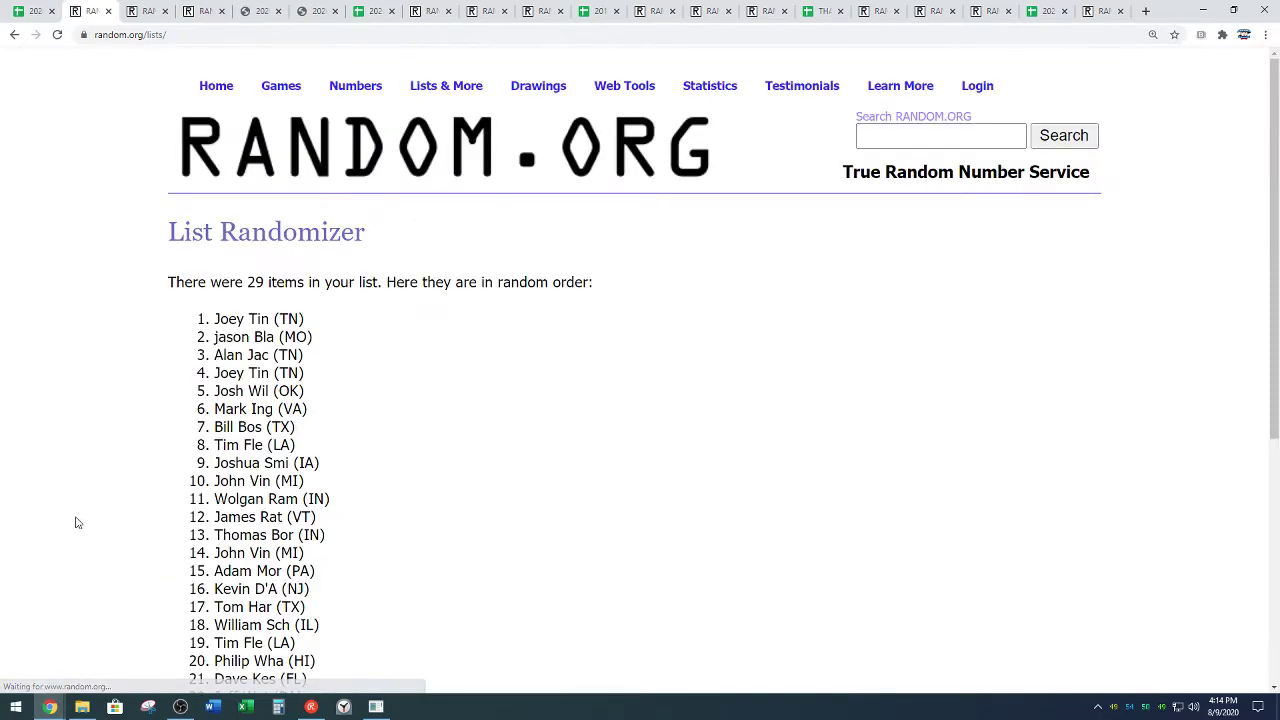
scroll(127, 530, down, 3)
click(174, 556)
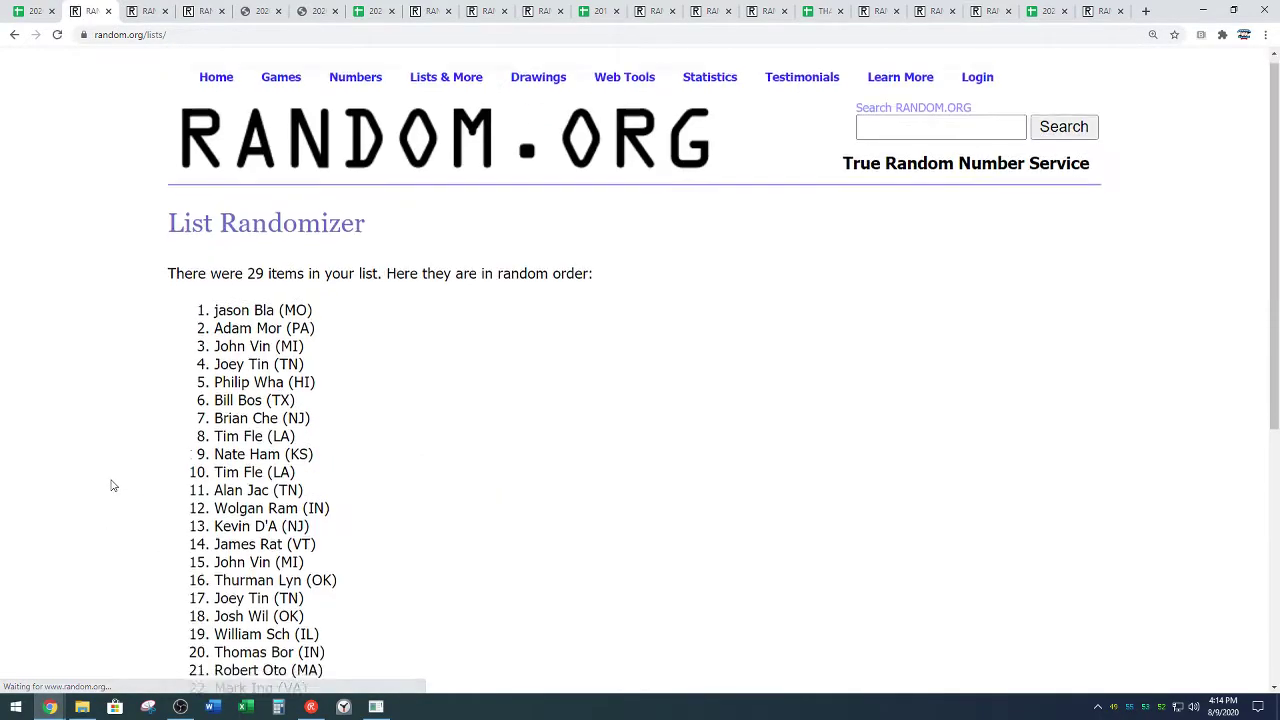
scroll(114, 490, down, 5)
click(186, 560)
scroll(100, 480, down, 5)
click(180, 558)
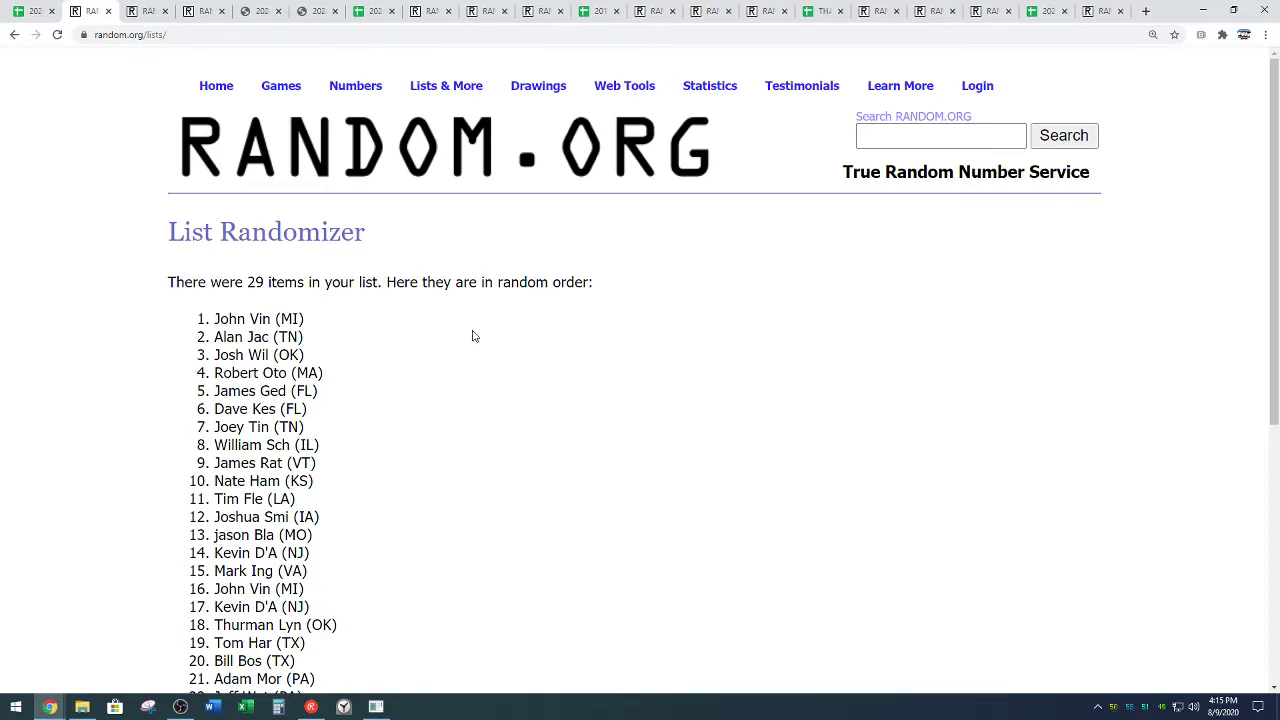
scroll(520, 398, down, 5)
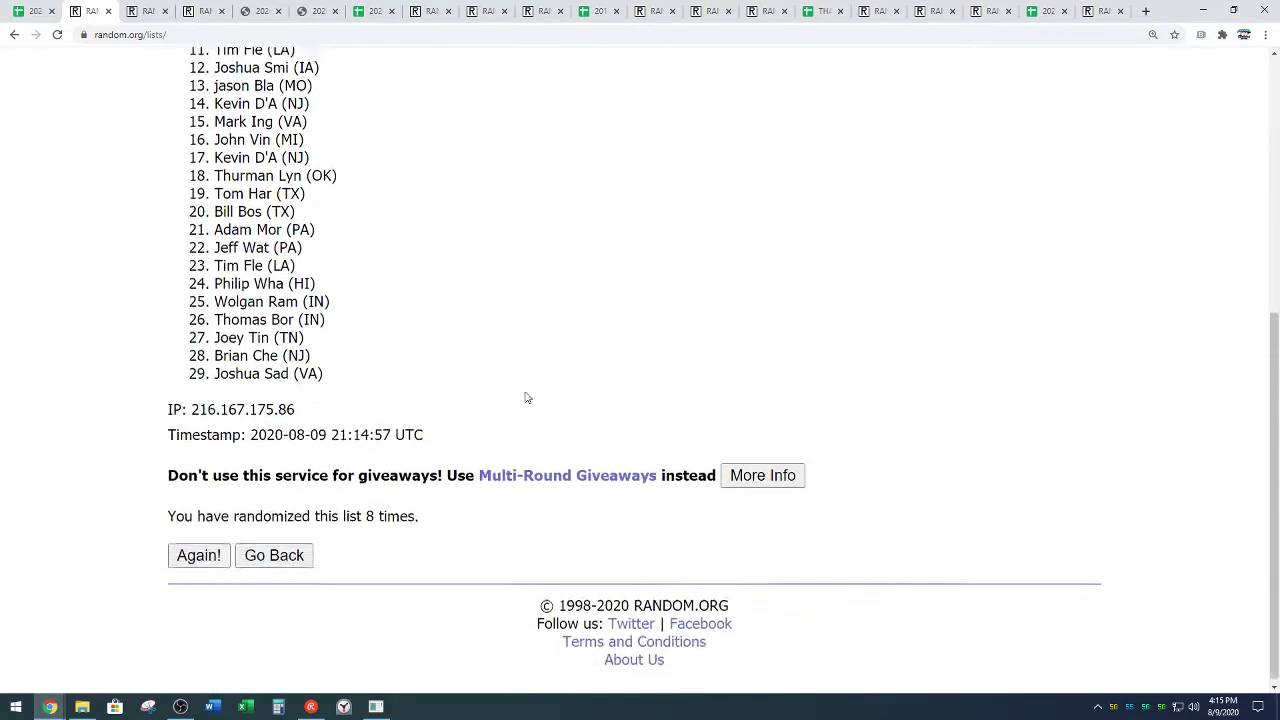
drag(367, 512, 435, 513)
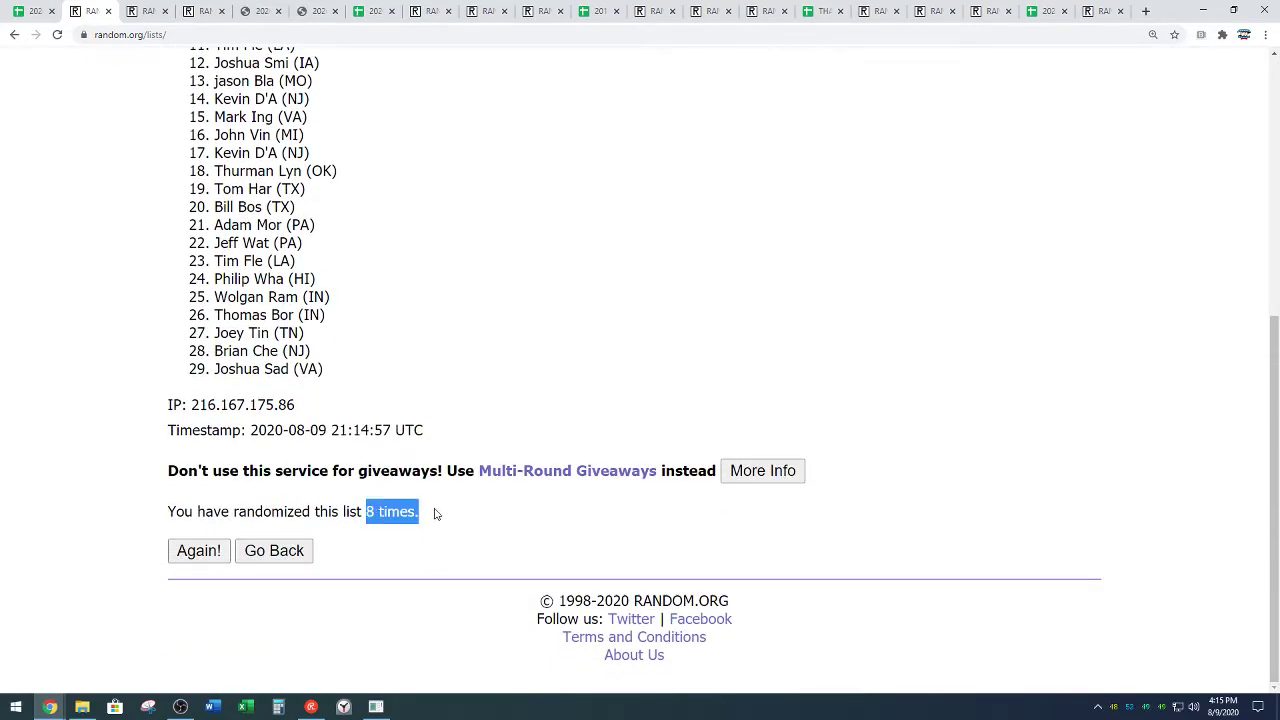
click(474, 450)
scroll(595, 403, up, 2)
click(12, 6)
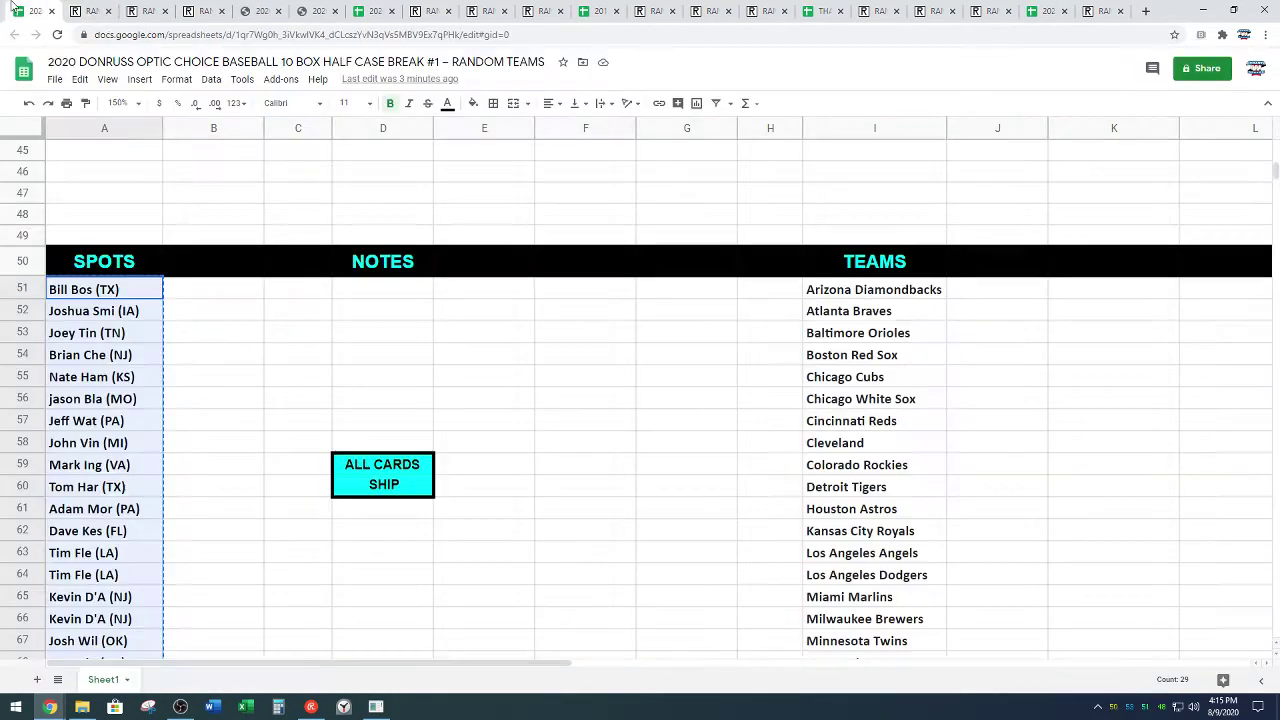
click(237, 443)
scroll(255, 405, down, 1)
scroll(255, 400, down, 1)
scroll(254, 396, down, 1)
scroll(253, 393, down, 1)
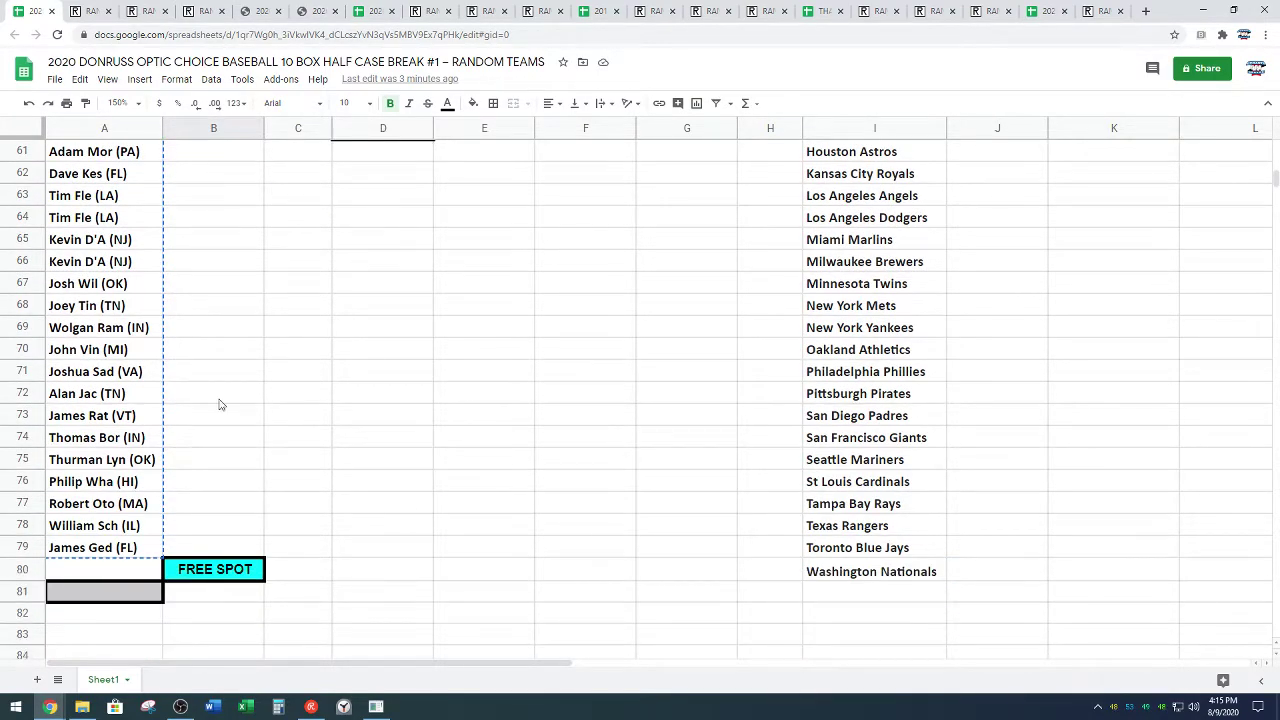
scroll(155, 445, up, 2)
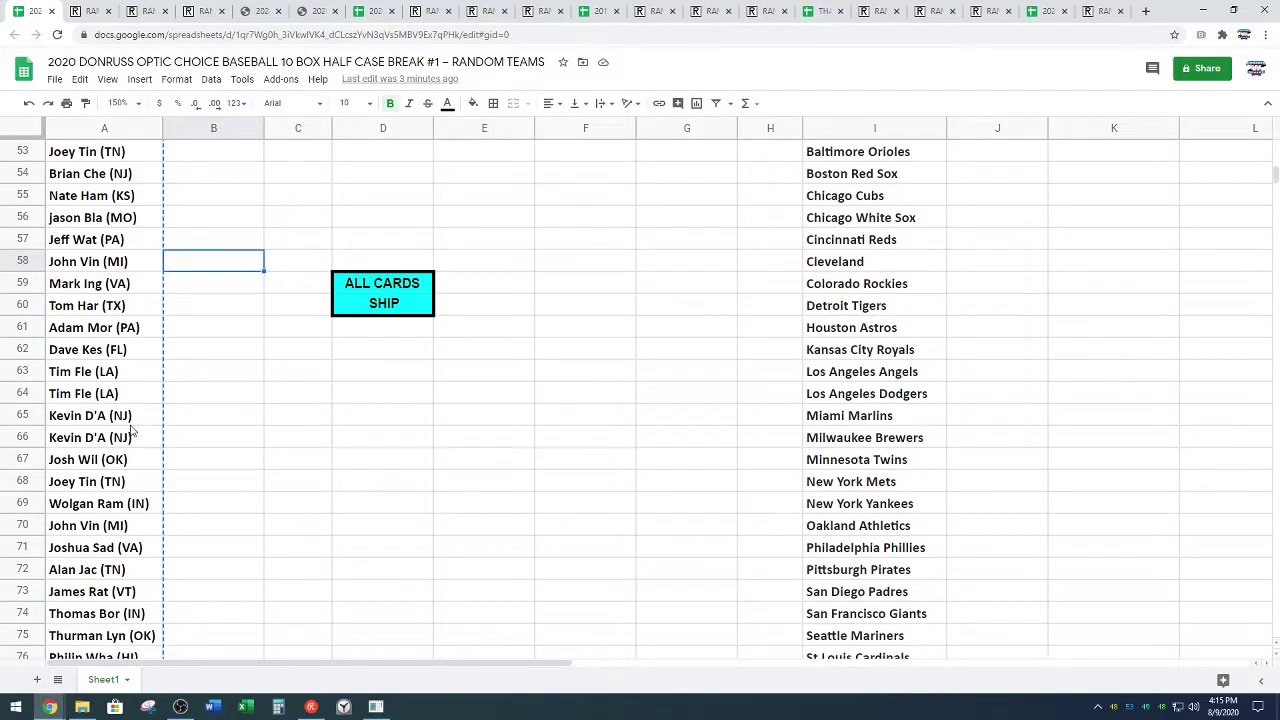
click(119, 525)
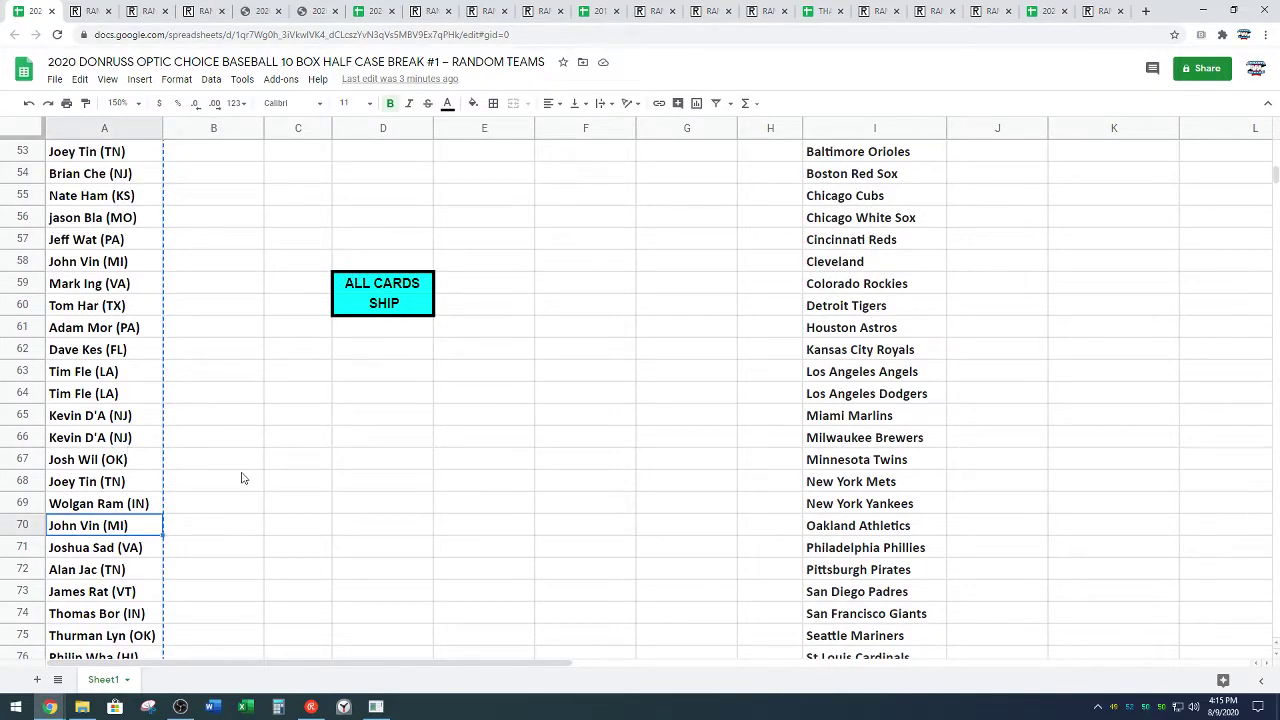
scroll(242, 481, down, 3)
click(155, 530)
key(ctrl+v)
click(291, 374)
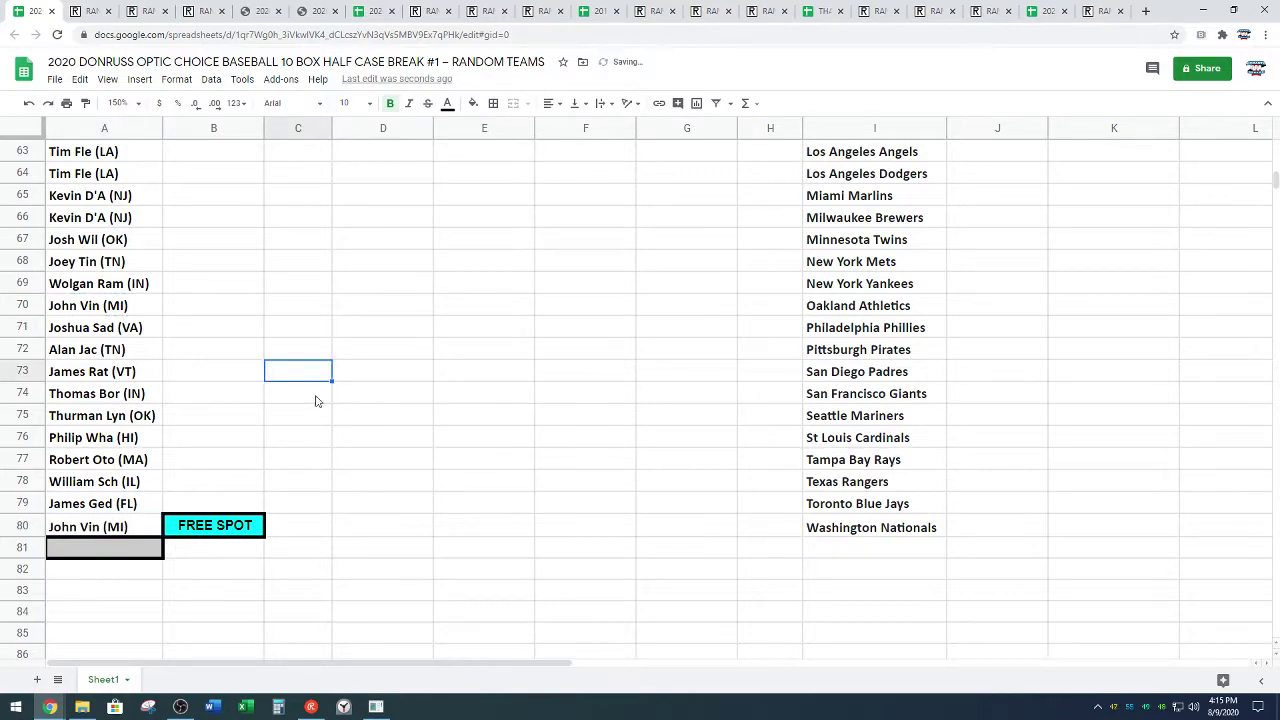
- Copy all 30 names A51:A80 and bring up paste in the randomizer's list box
scroll(349, 455, up, 1)
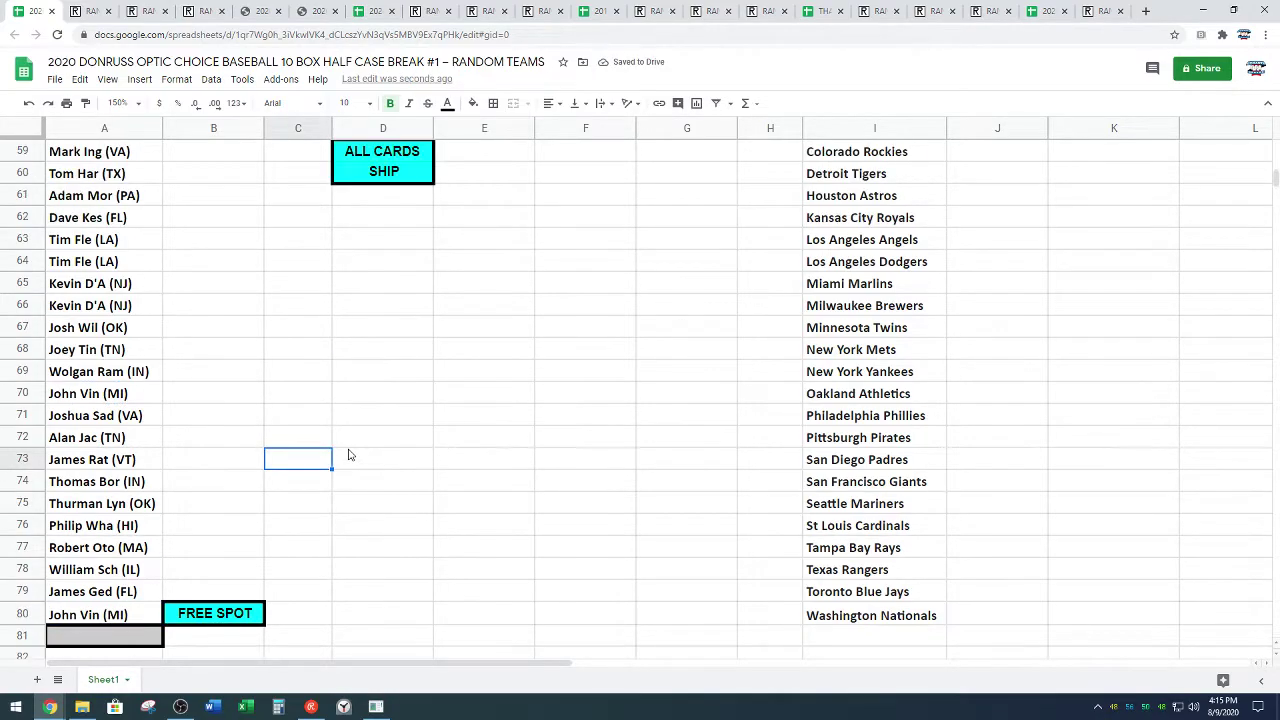
scroll(349, 455, up, 2)
scroll(349, 455, up, 2)
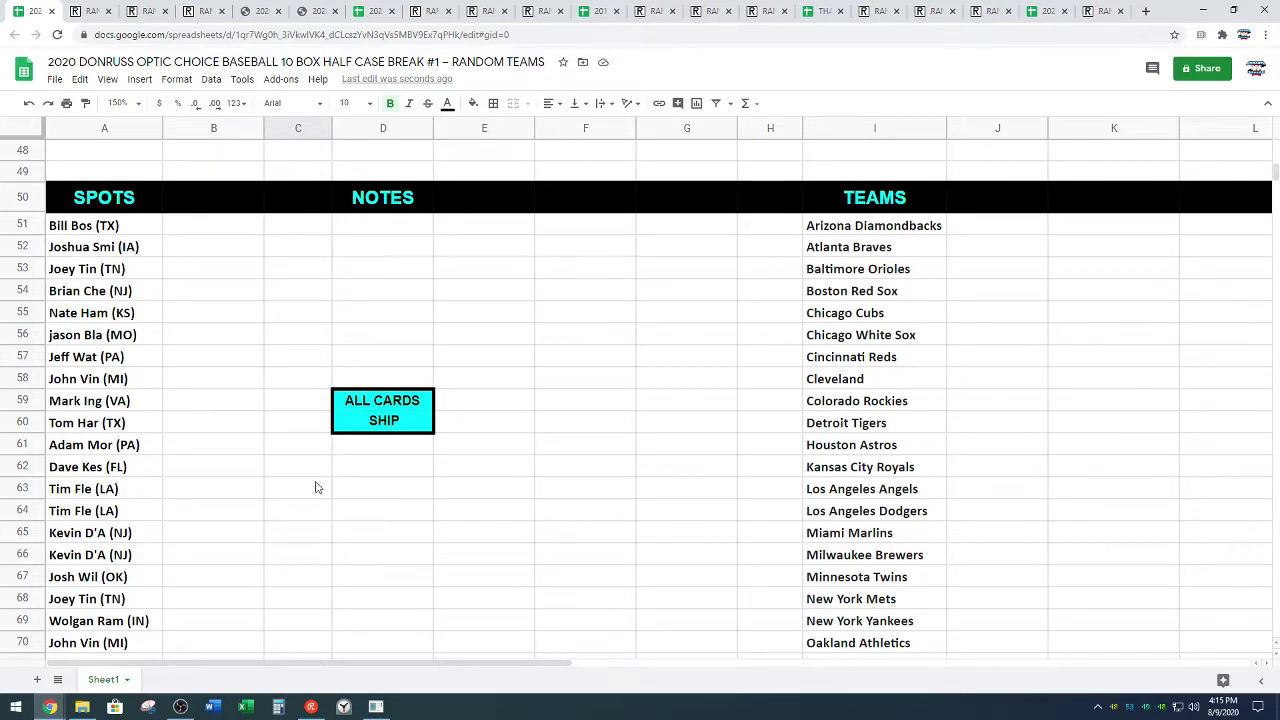
mouse_move(130, 226)
mouse_down()
mouse_move(155, 680)
mouse_move(165, 566)
mouse_up()
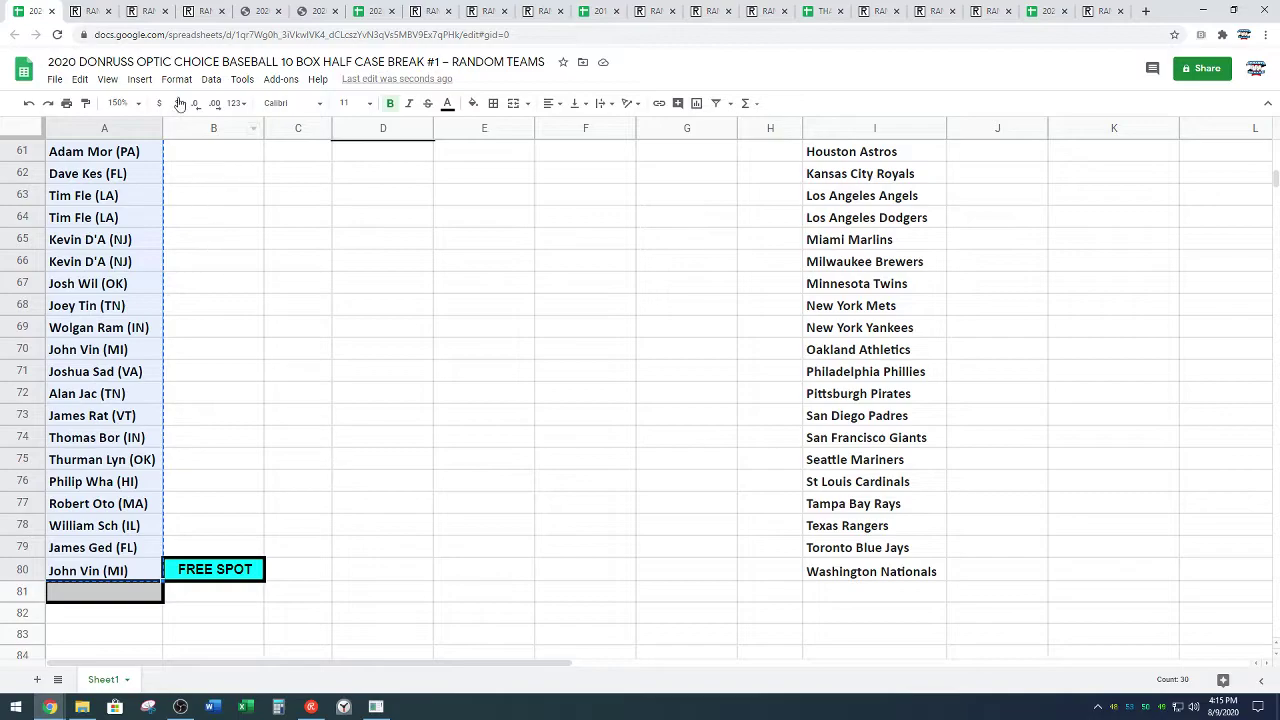
click(146, 12)
scroll(135, 366, down, 3)
right_click(230, 308)
- Paste the 30 names, then select and copy the shuffled 30-name result
click(262, 412)
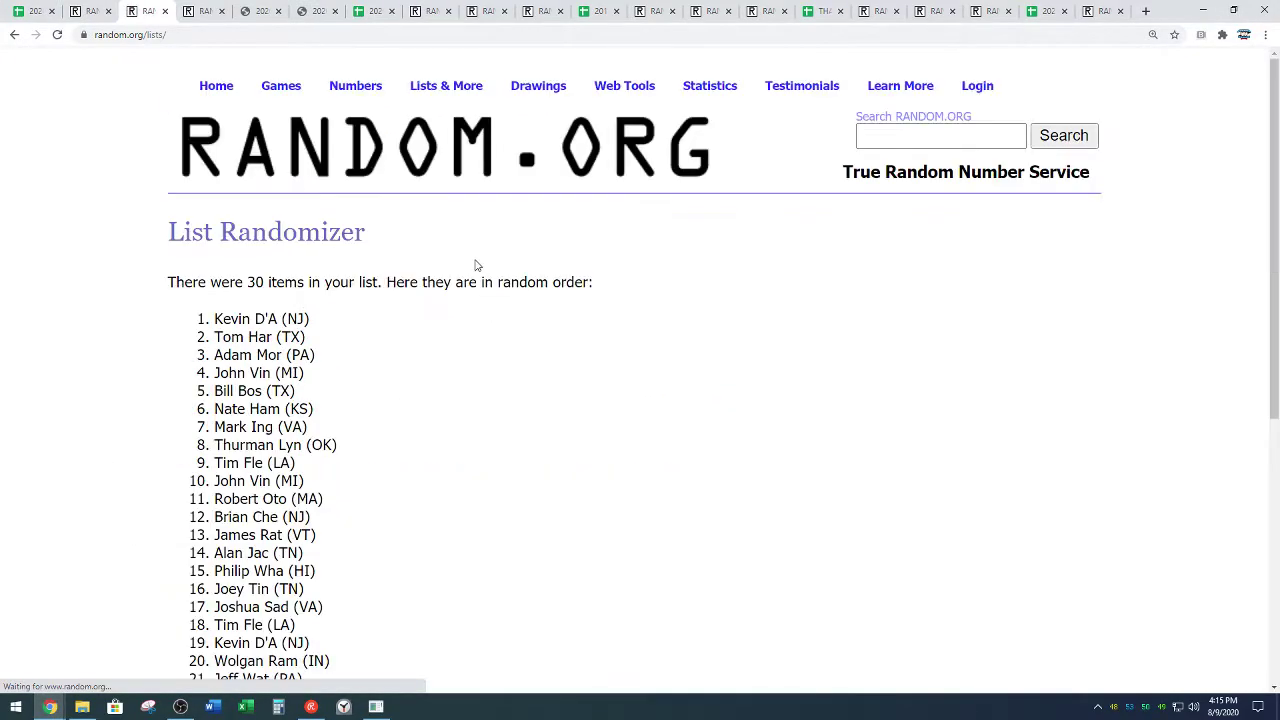
scroll(476, 263, down, 2)
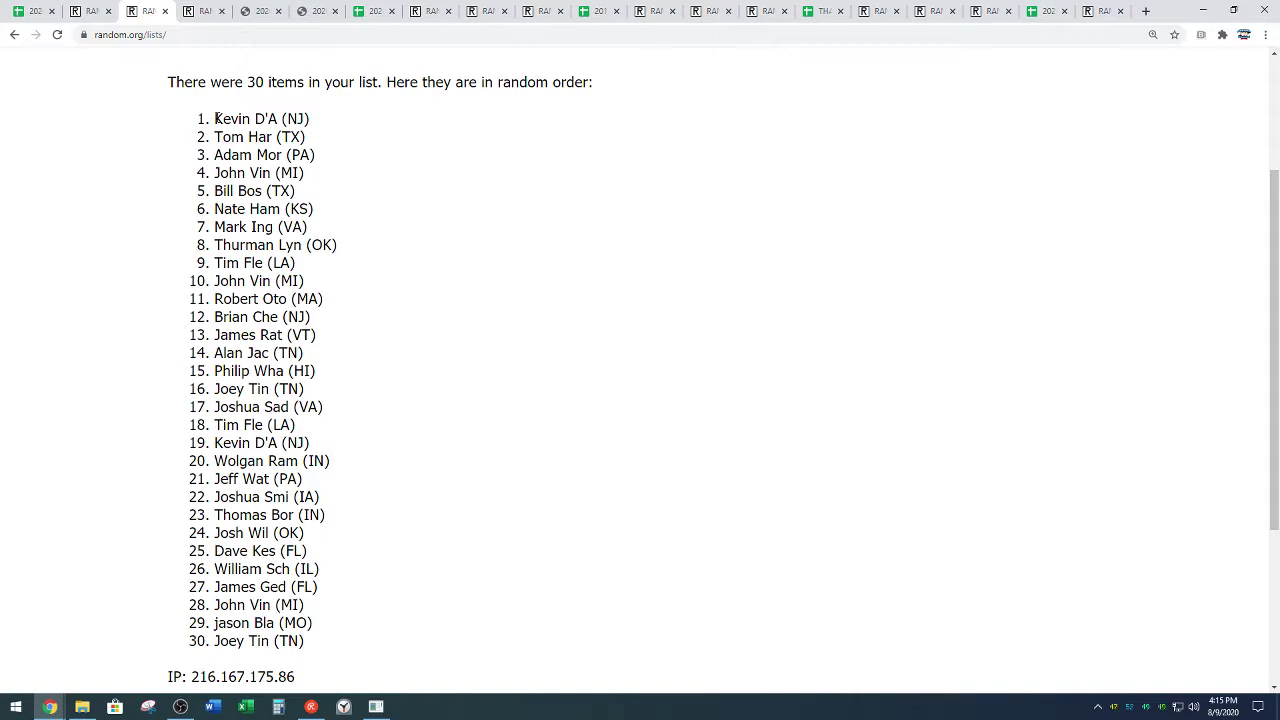
mouse_move(216, 118)
mouse_down()
mouse_move(303, 209)
mouse_move(318, 640)
mouse_up()
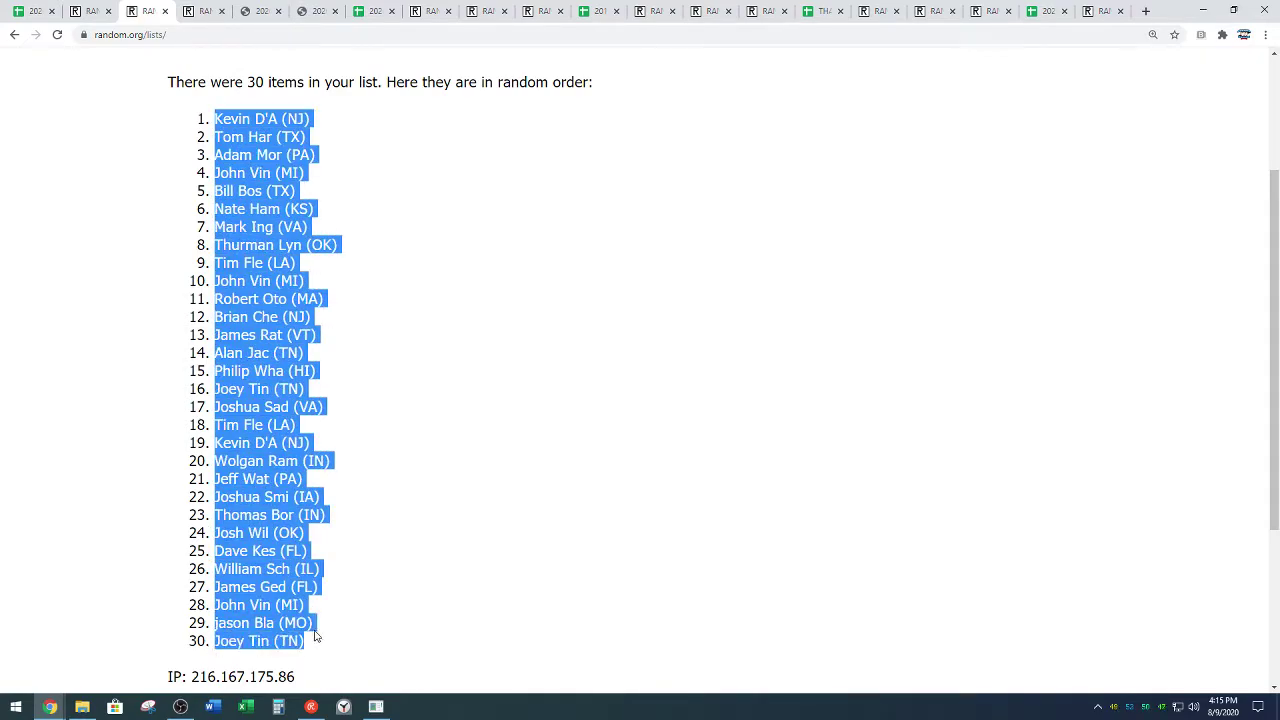
right_click(268, 574)
click(340, 585)
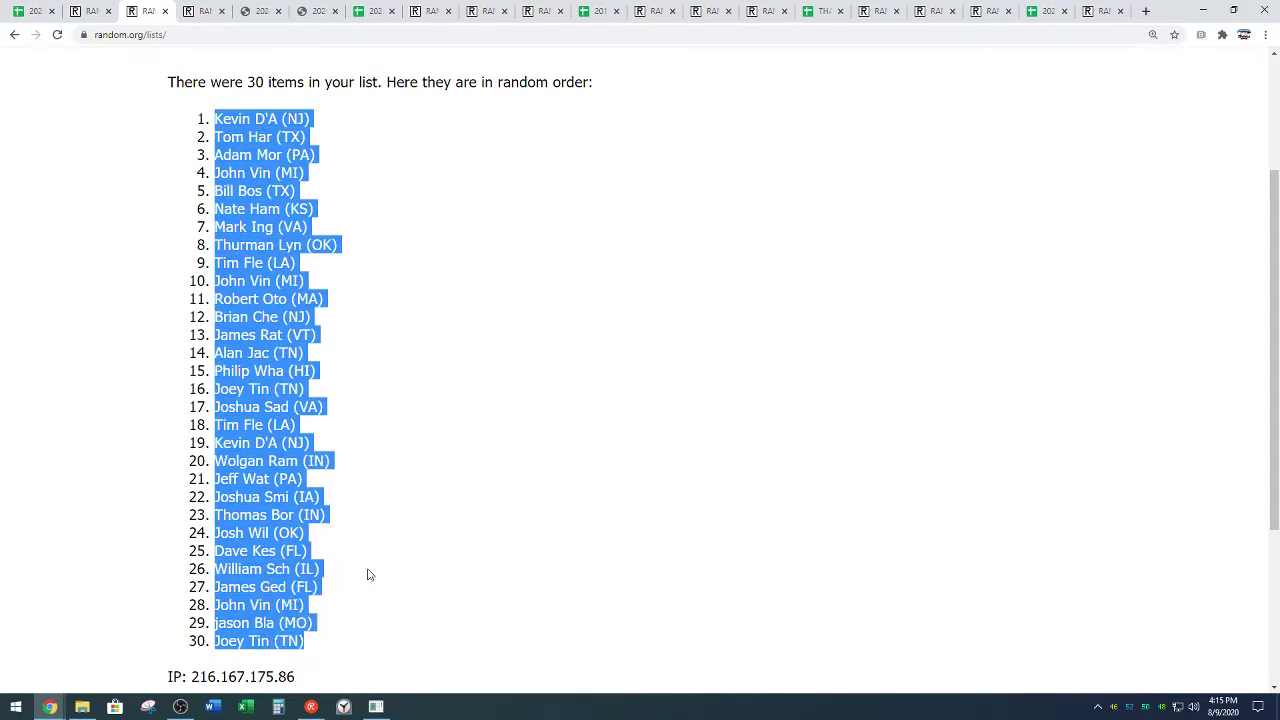
- Check how many times the 30-name list was randomized
click(416, 493)
scroll(440, 495, down, 3)
drag(371, 512, 460, 516)
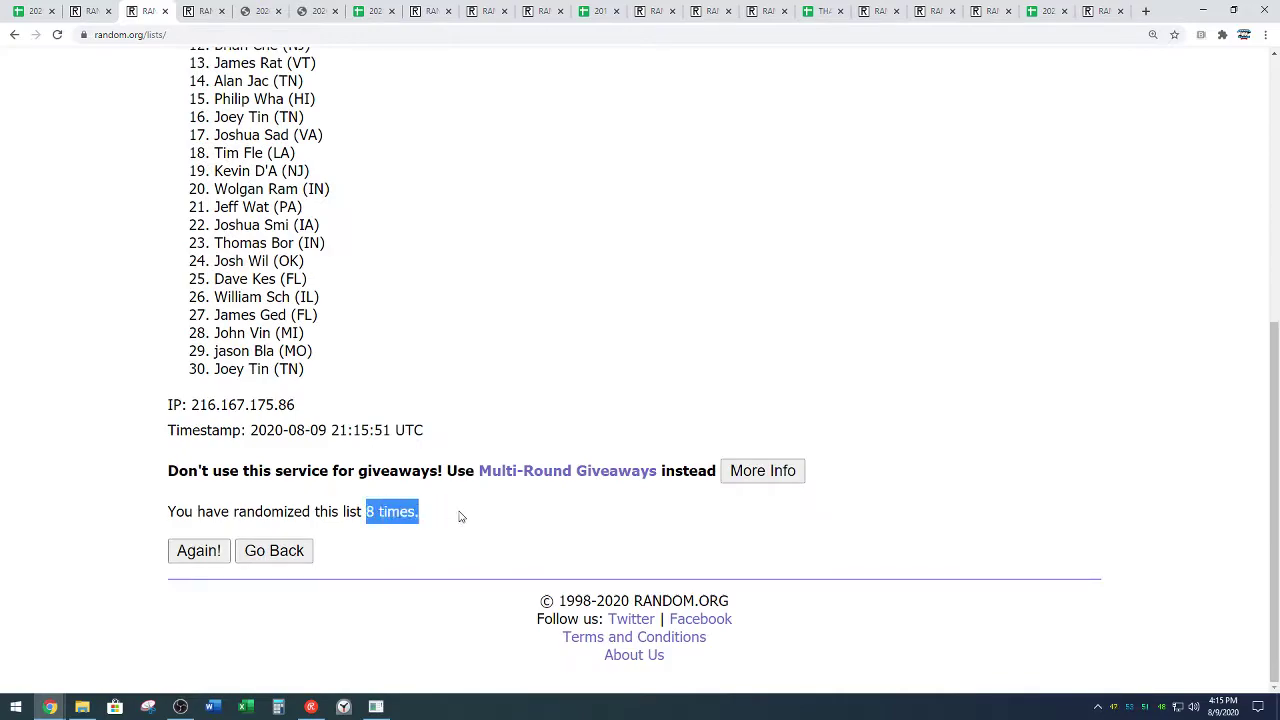
click(424, 402)
scroll(466, 386, up, 3)
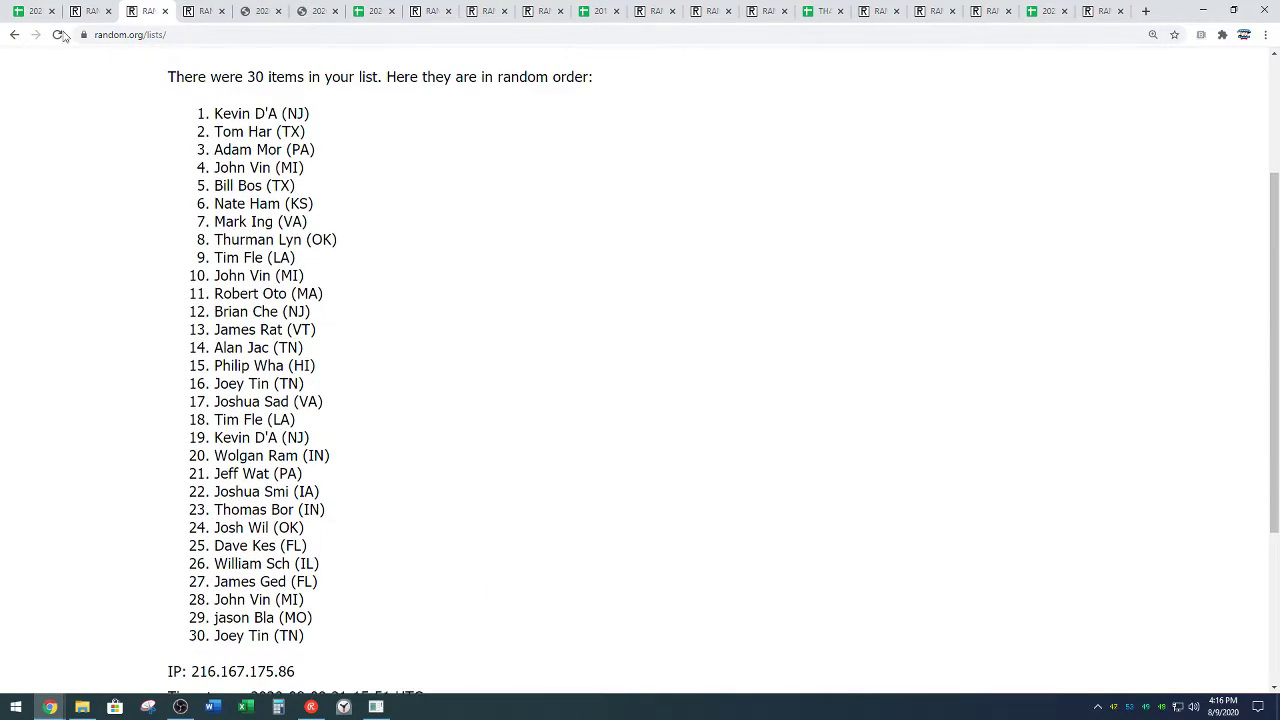
- Paste the 30 shuffled names starting at A1 and widen column A
click(30, 11)
scroll(214, 234, up, 5)
scroll(403, 483, up, 5)
scroll(404, 483, up, 5)
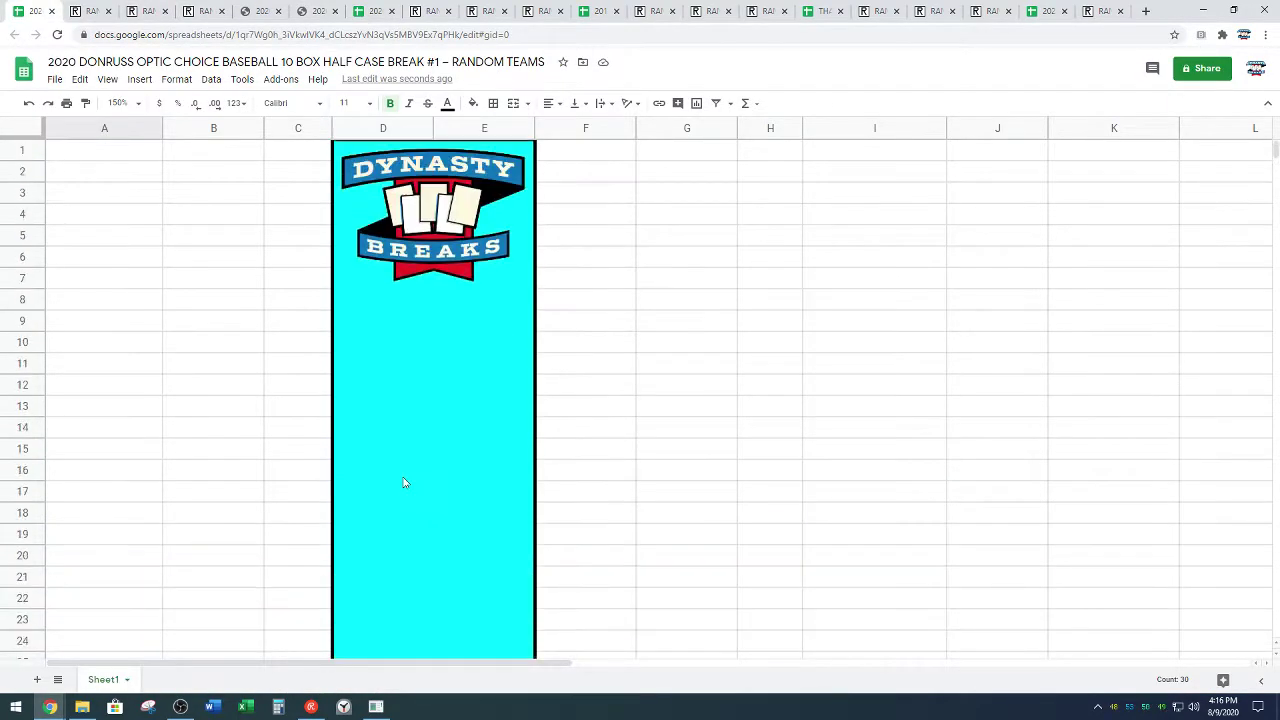
click(141, 160)
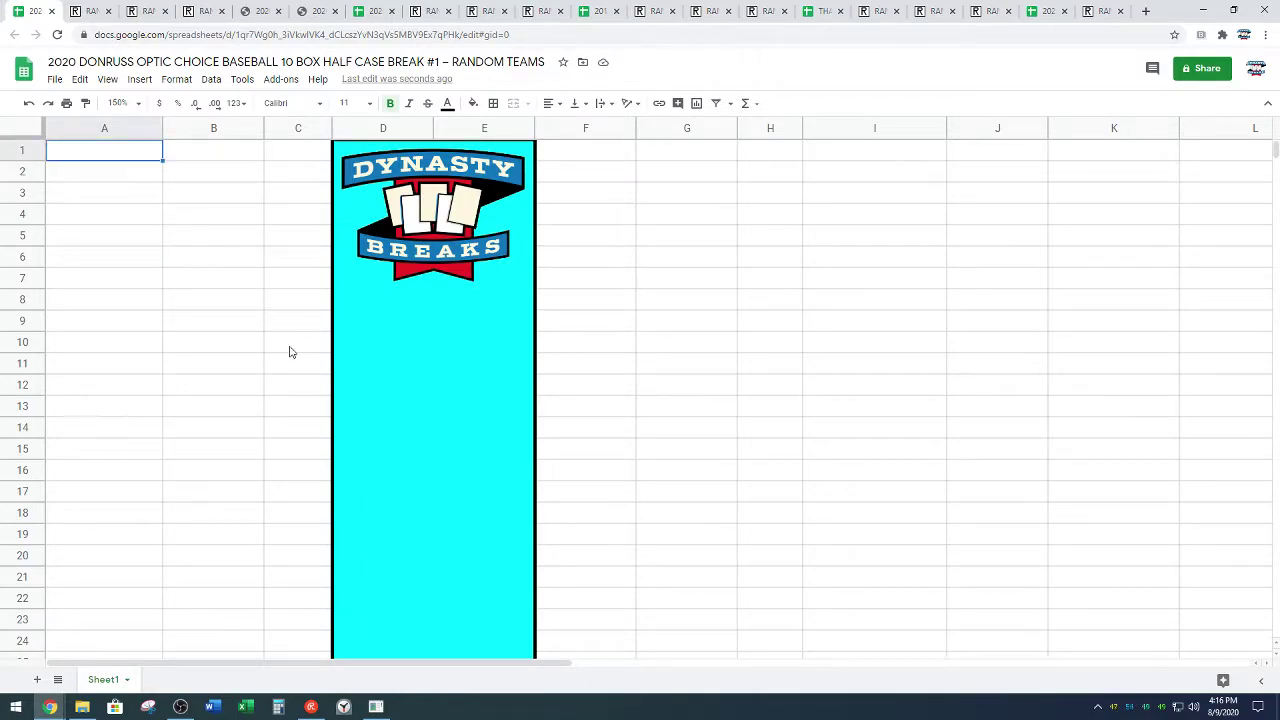
key(ctrl+v)
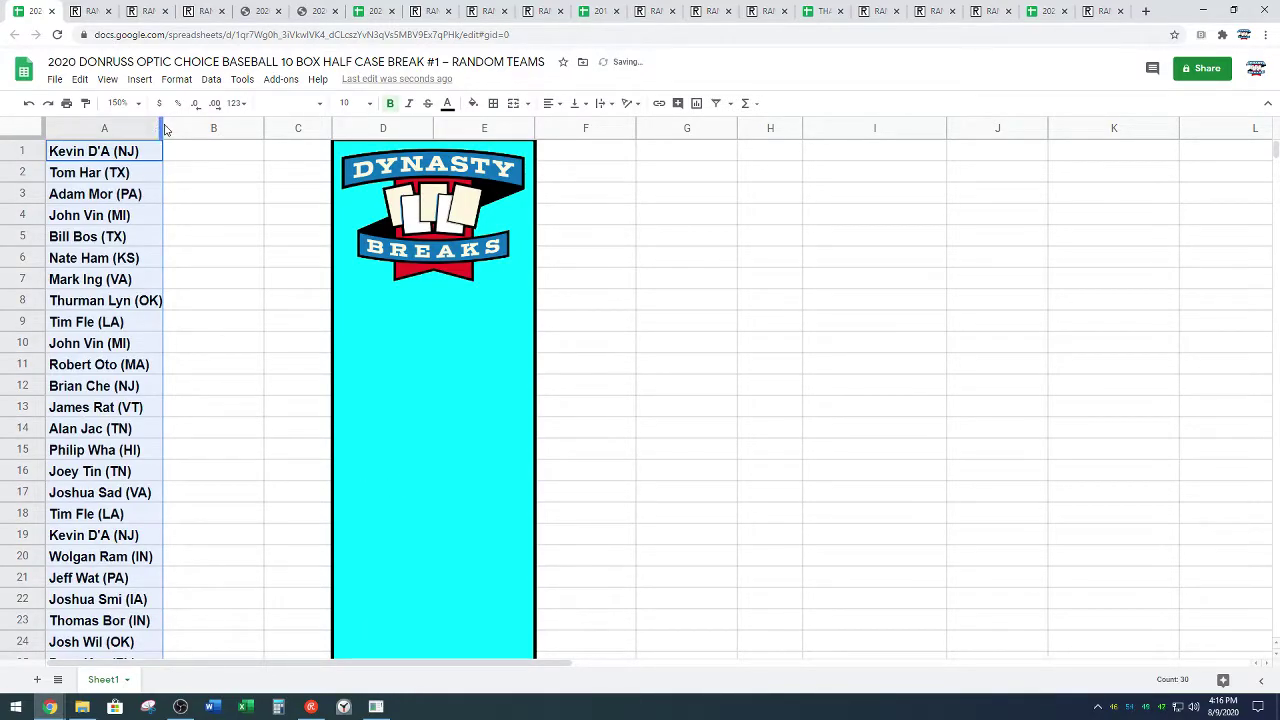
drag(159, 125, 171, 125)
click(255, 262)
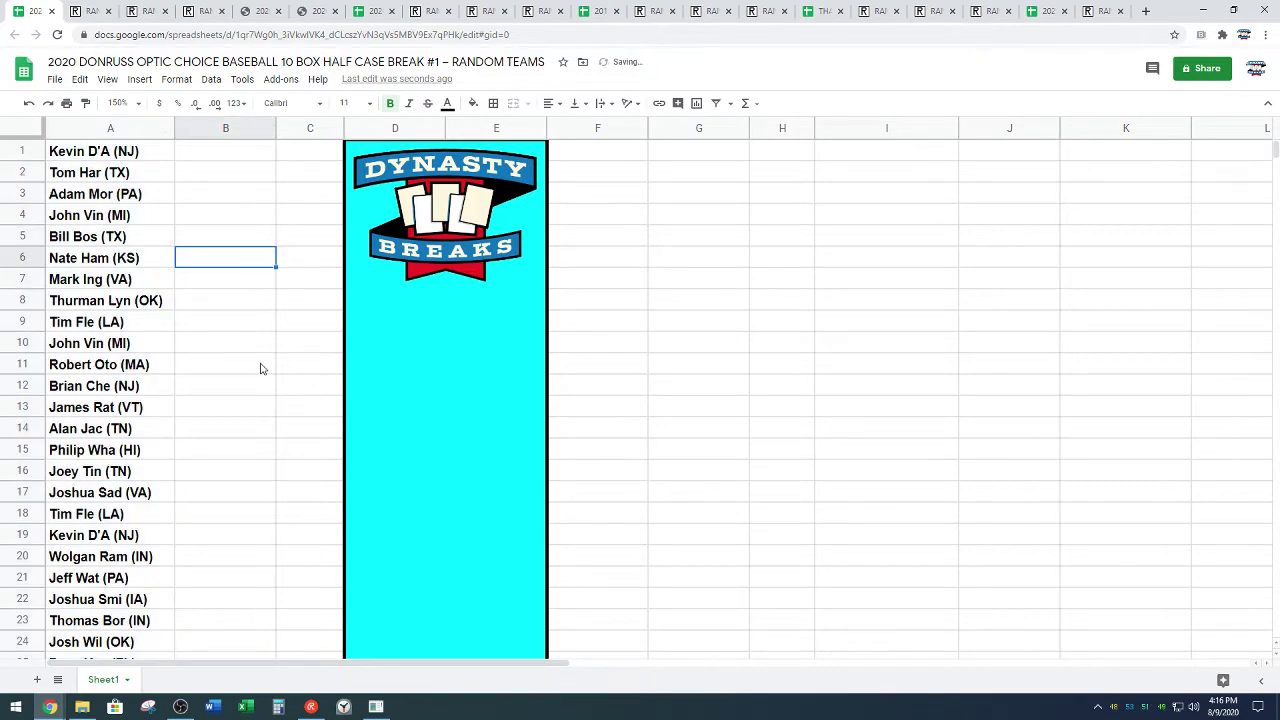
- Move names A16:A30 to column F starting at F1 and widen column F
scroll(262, 360, down, 3)
drag(128, 560, 86, 258)
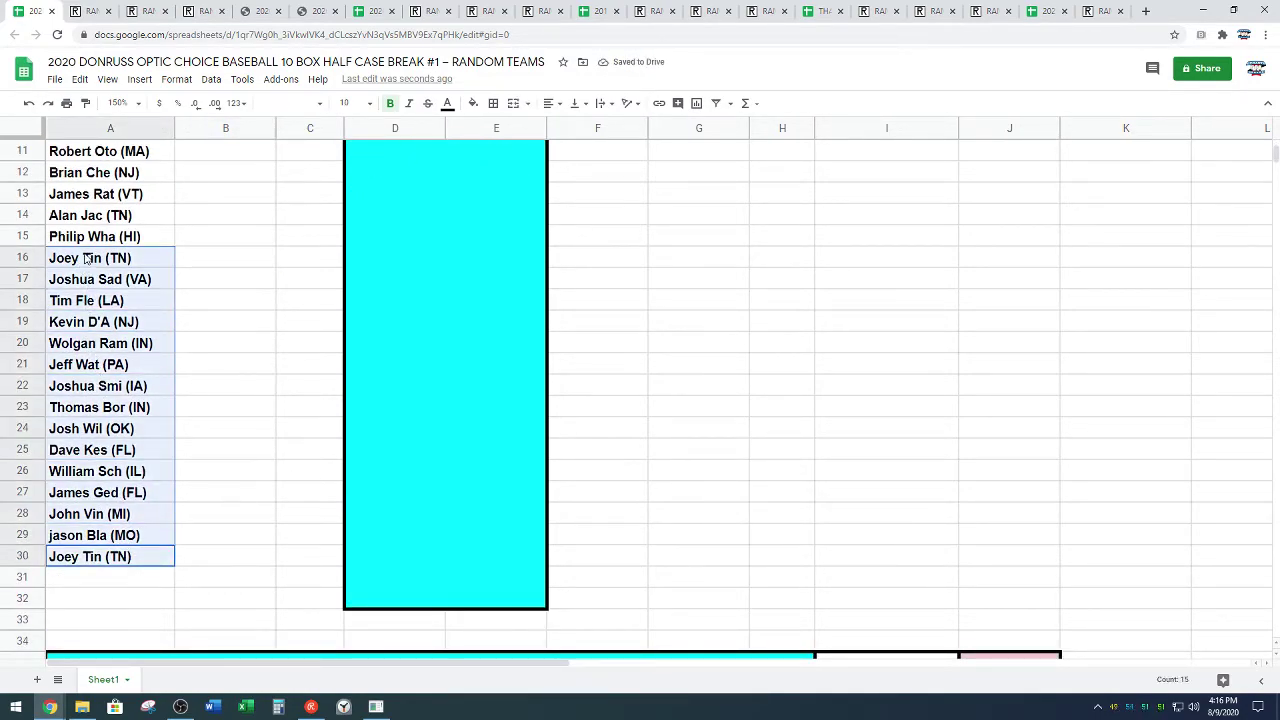
scroll(578, 406, up, 3)
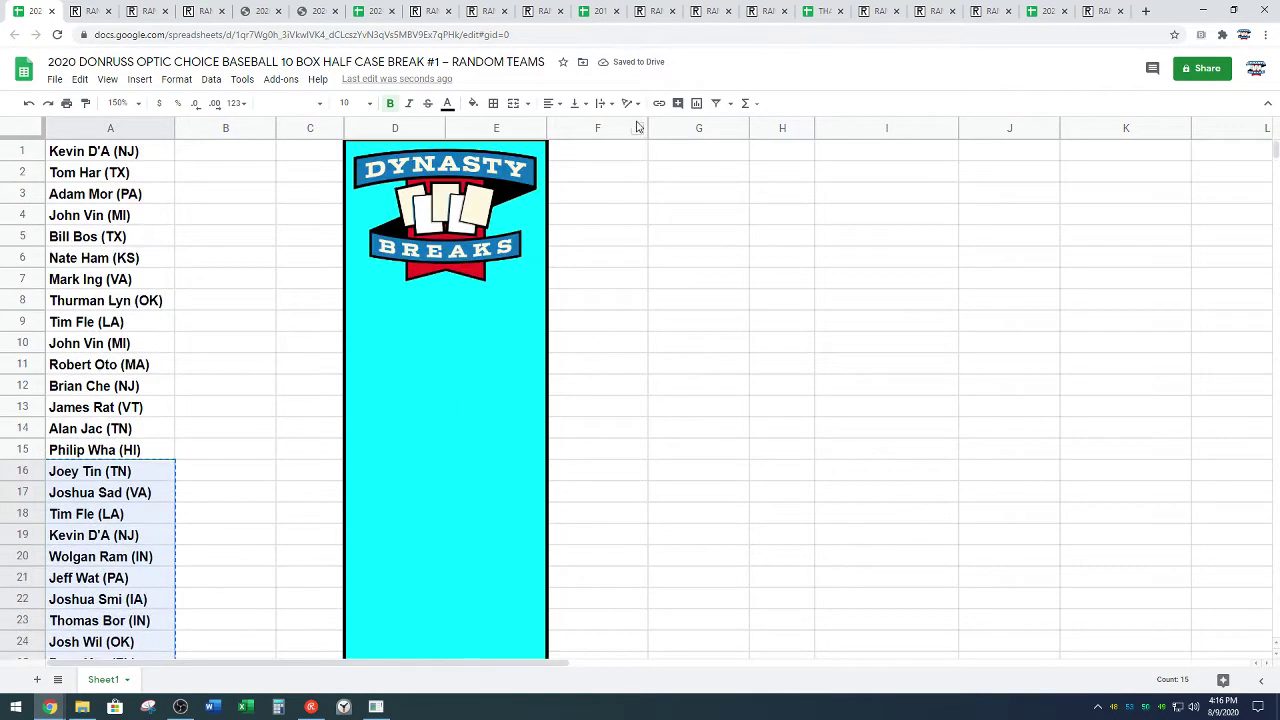
click(634, 151)
key(ctrl+v)
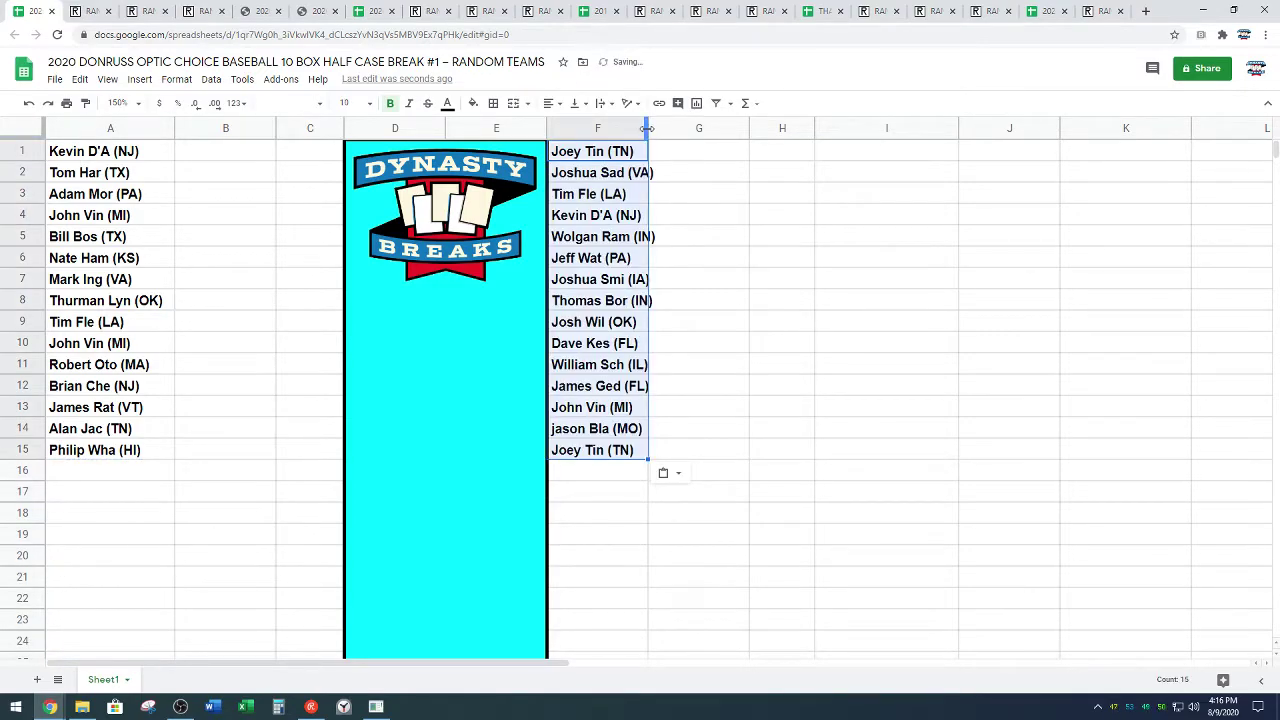
drag(647, 128, 670, 128)
click(990, 384)
- Select the 30 MLB team names I51:I80 in the TEAMS list for copying
scroll(945, 367, down, 4)
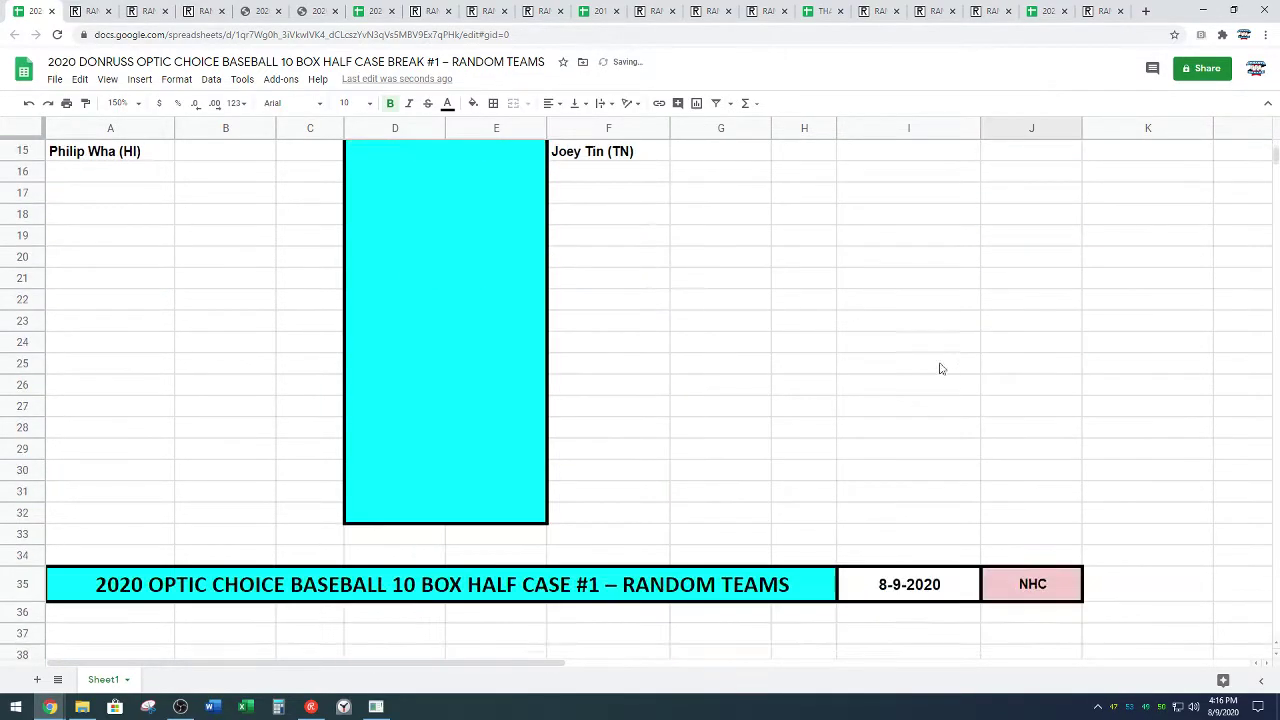
scroll(945, 367, down, 5)
scroll(1103, 377, down, 5)
scroll(1131, 380, down, 2)
scroll(1086, 257, up, 1)
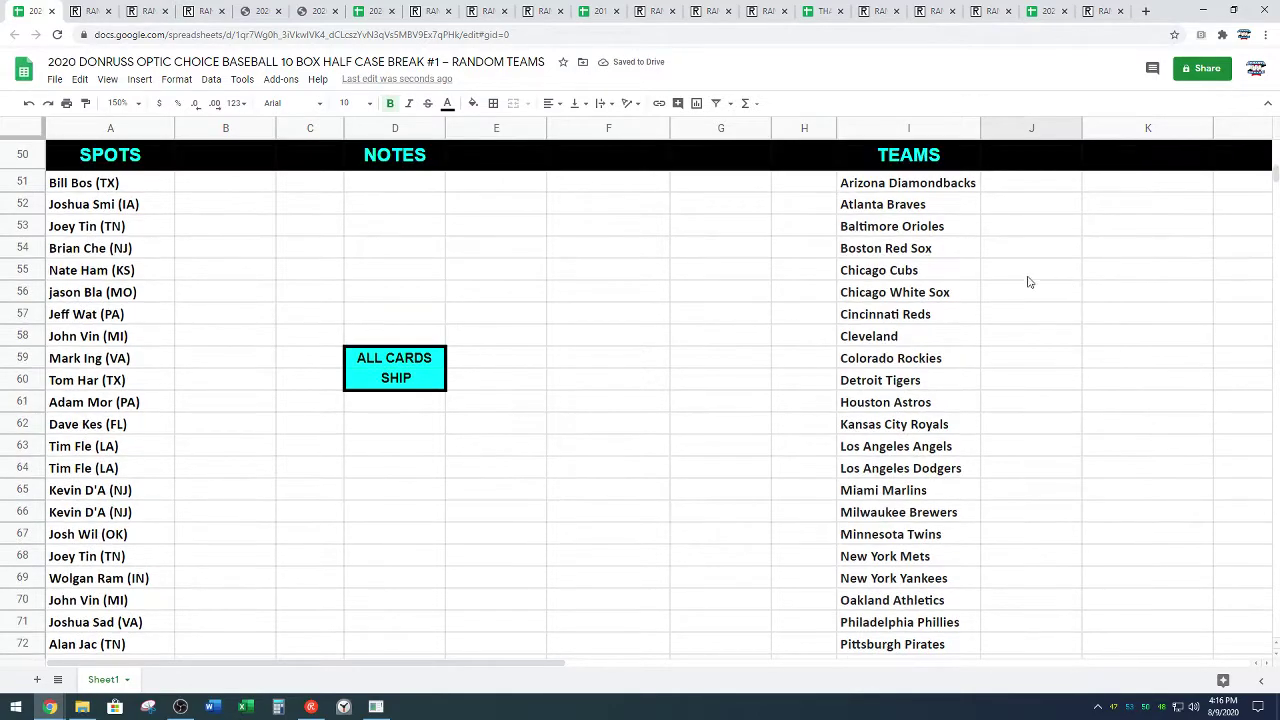
mouse_move(968, 183)
mouse_down()
mouse_move(893, 525)
mouse_move(879, 530)
mouse_up()
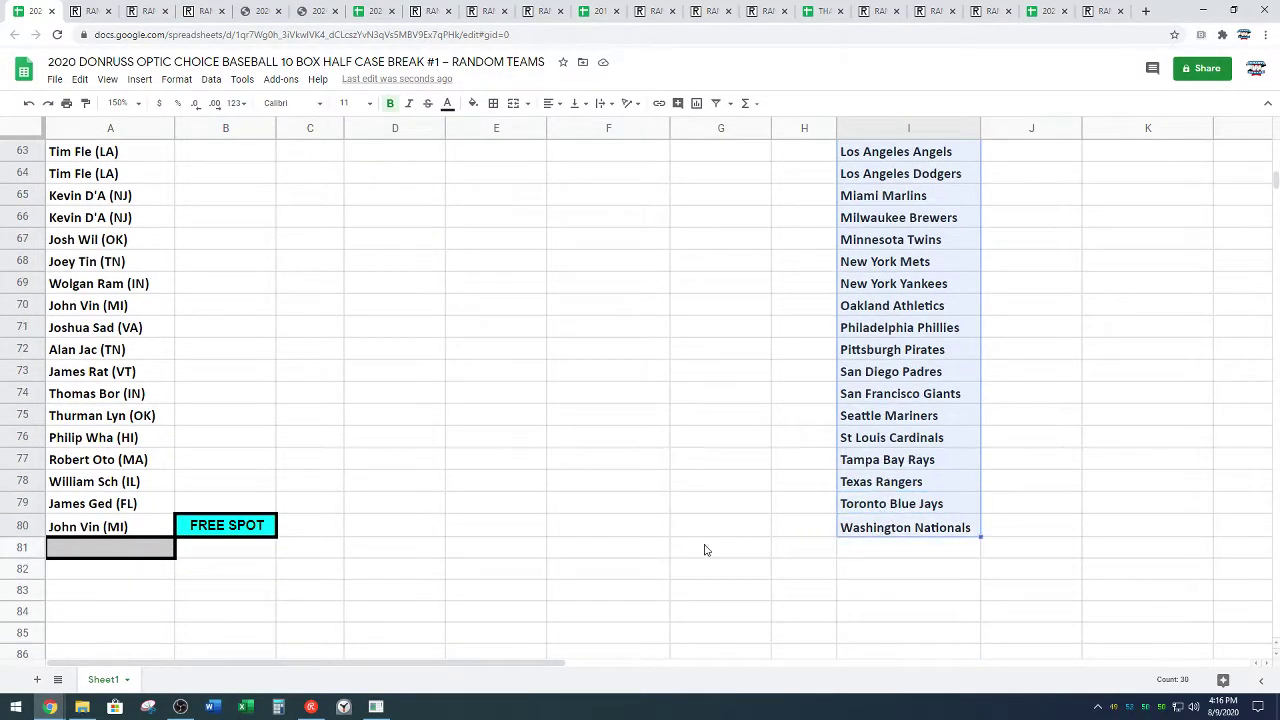
scroll(669, 553, up, 5)
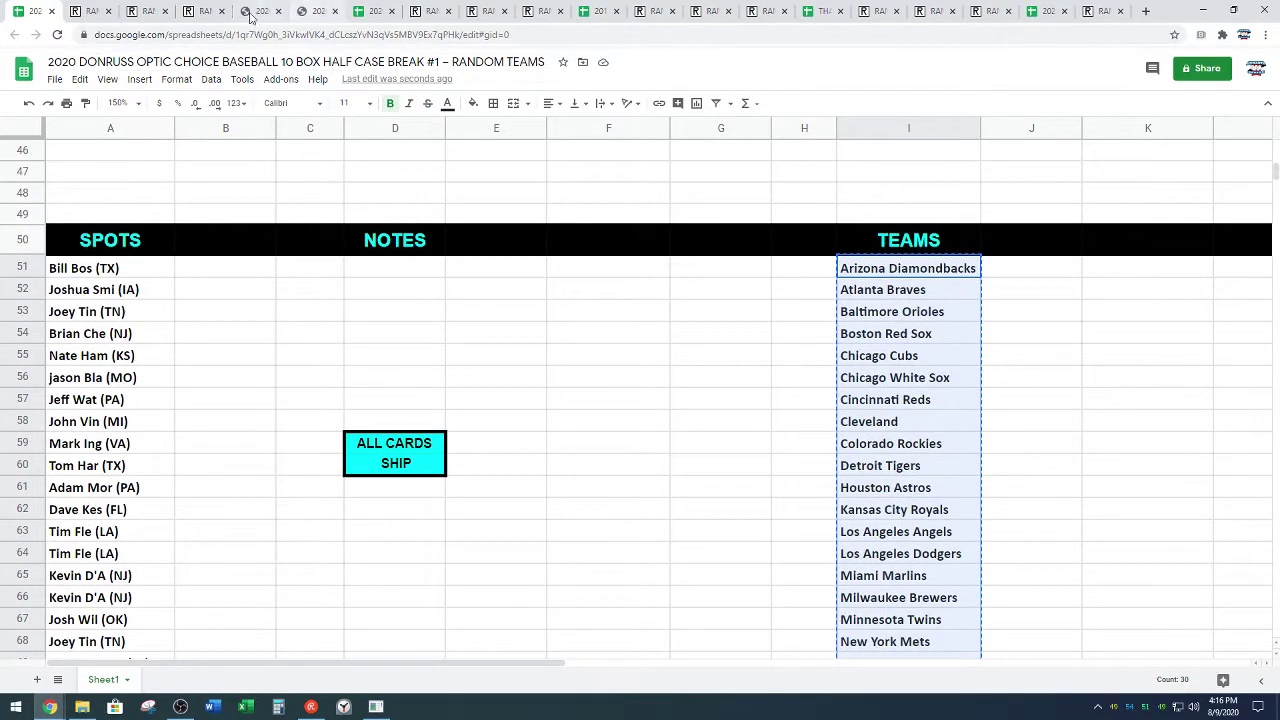
- Paste the 30 MLB team names into the RANDOM.ORG list box
click(197, 10)
scroll(101, 395, down, 2)
right_click(229, 335)
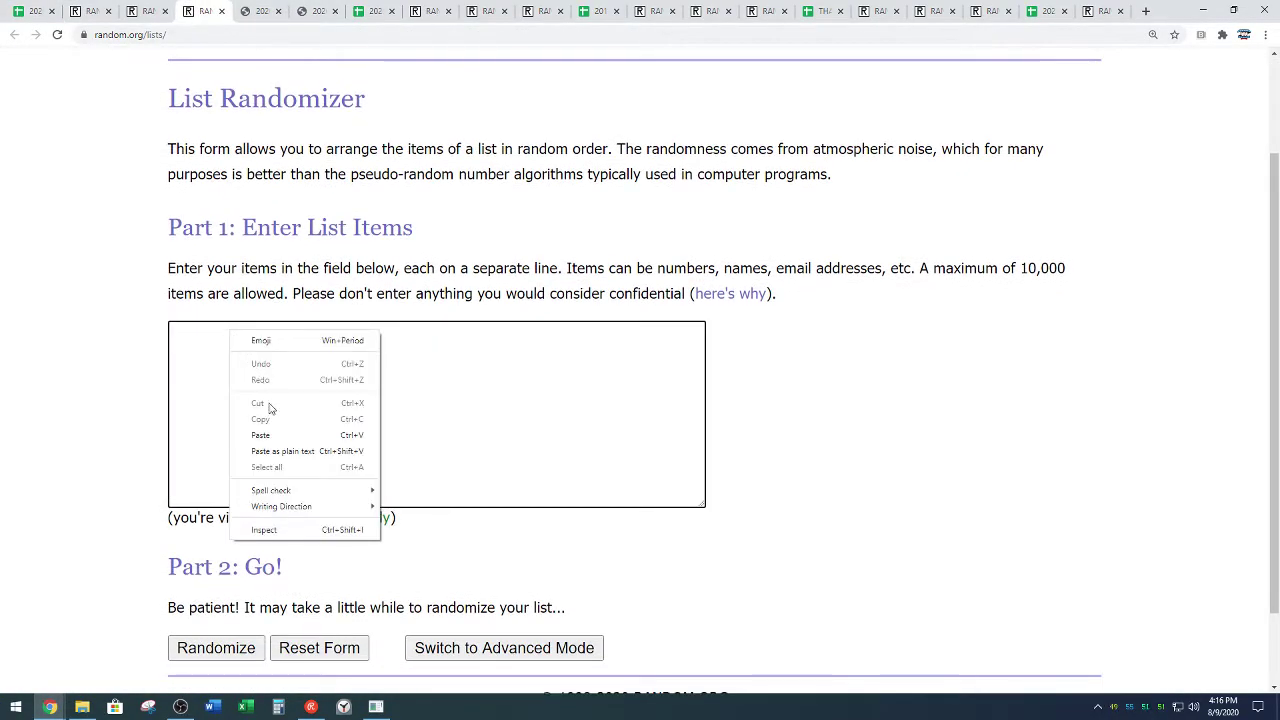
click(268, 435)
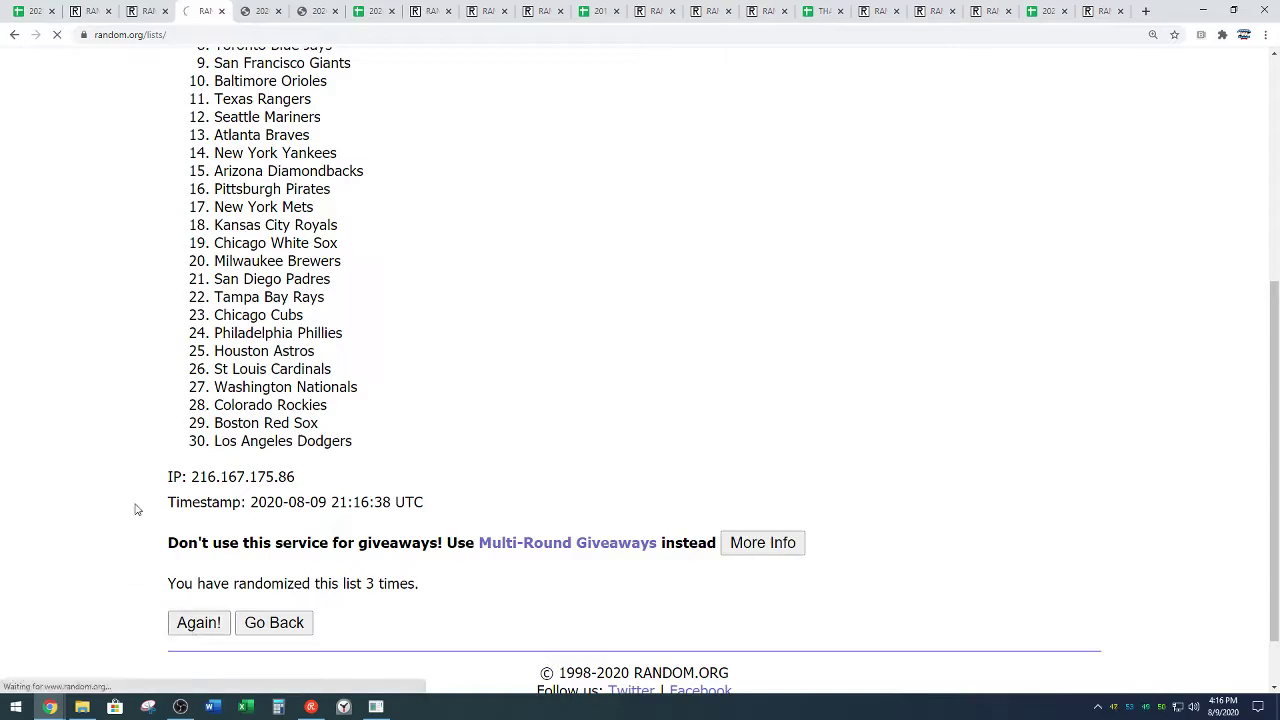
- Reshuffle the team list several more times and select all 30 shuffled teams
key(space)
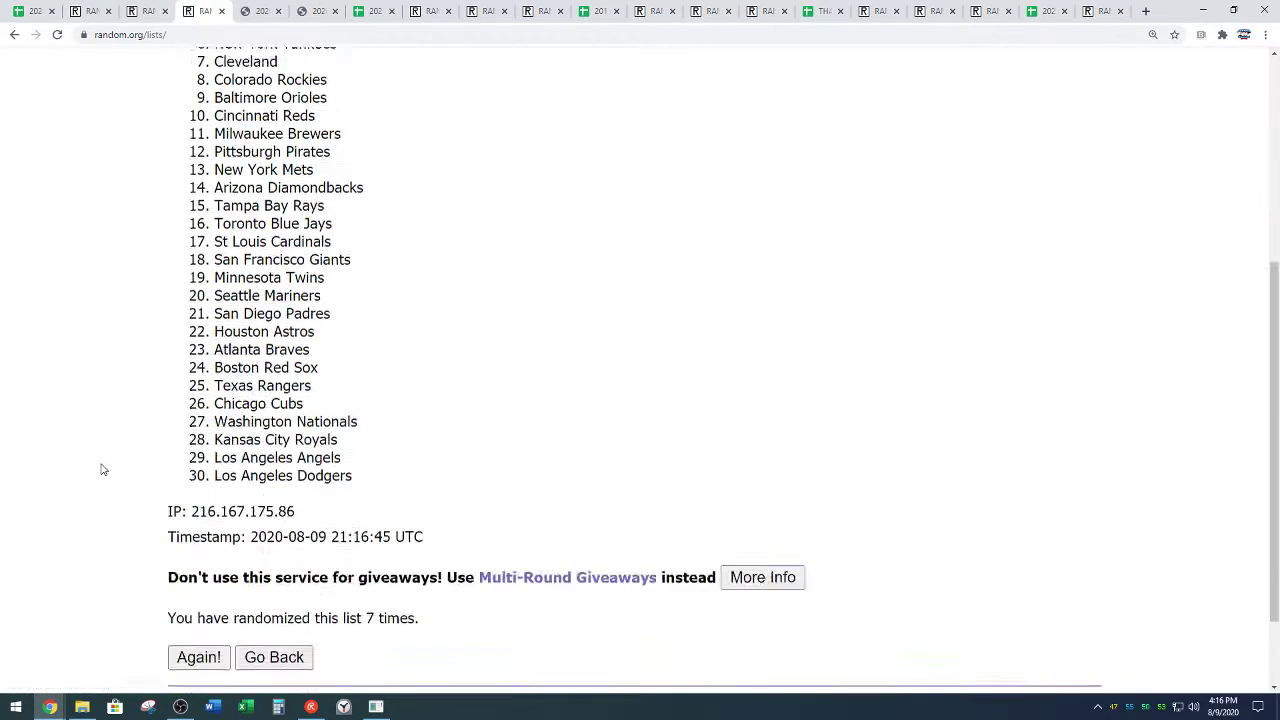
key(space)
scroll(572, 334, down, 2)
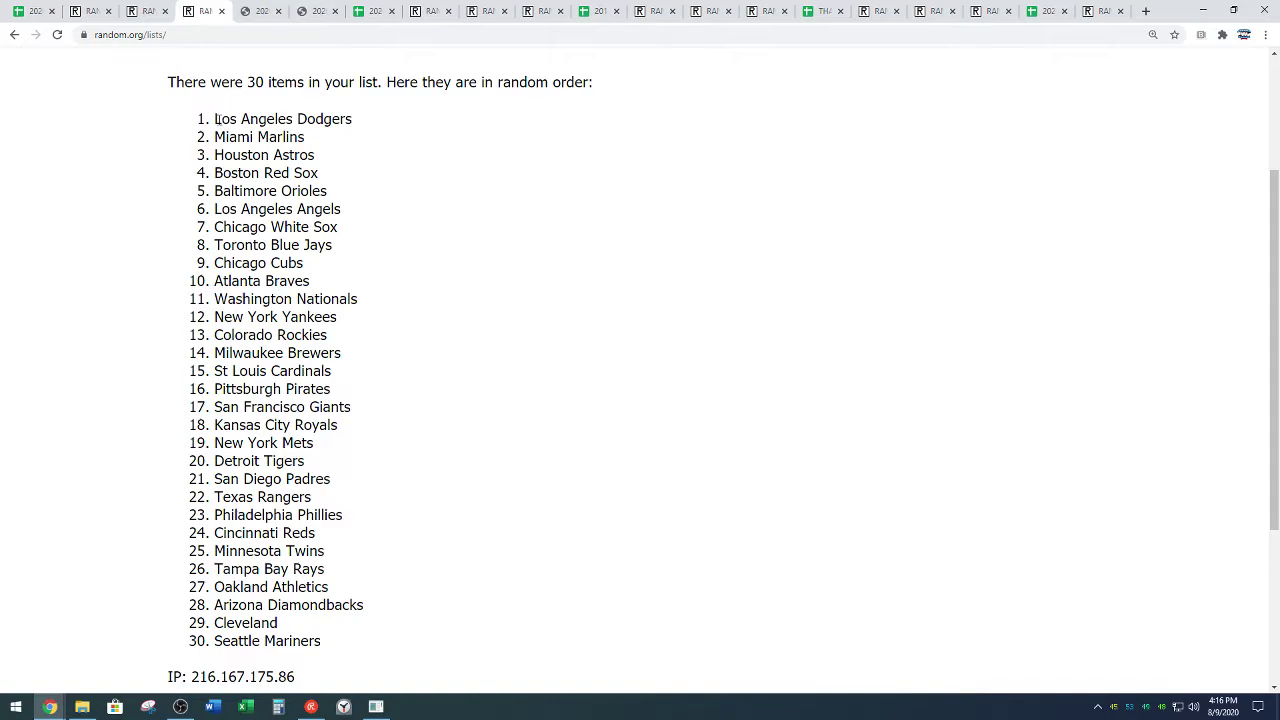
drag(216, 119, 340, 651)
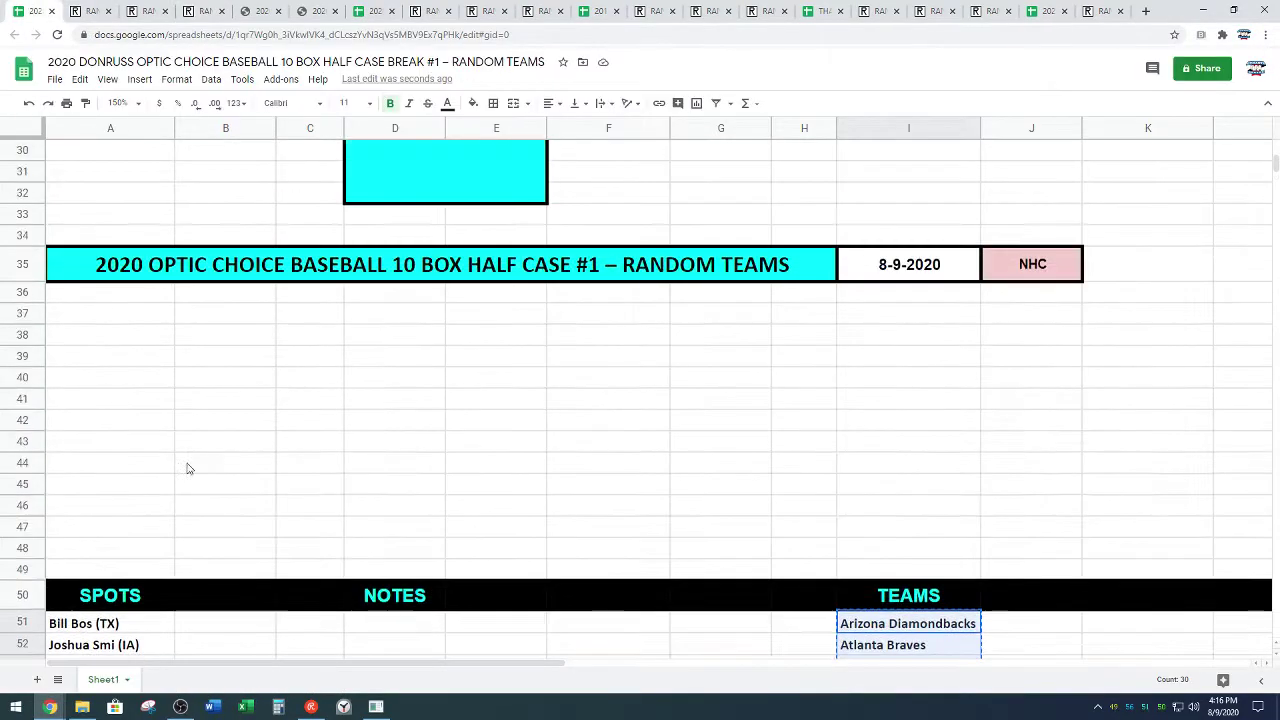
scroll(186, 466, up, 10)
scroll(193, 440, up, 1)
- Paste the shuffled teams starting at B1 and widen column B
click(227, 160)
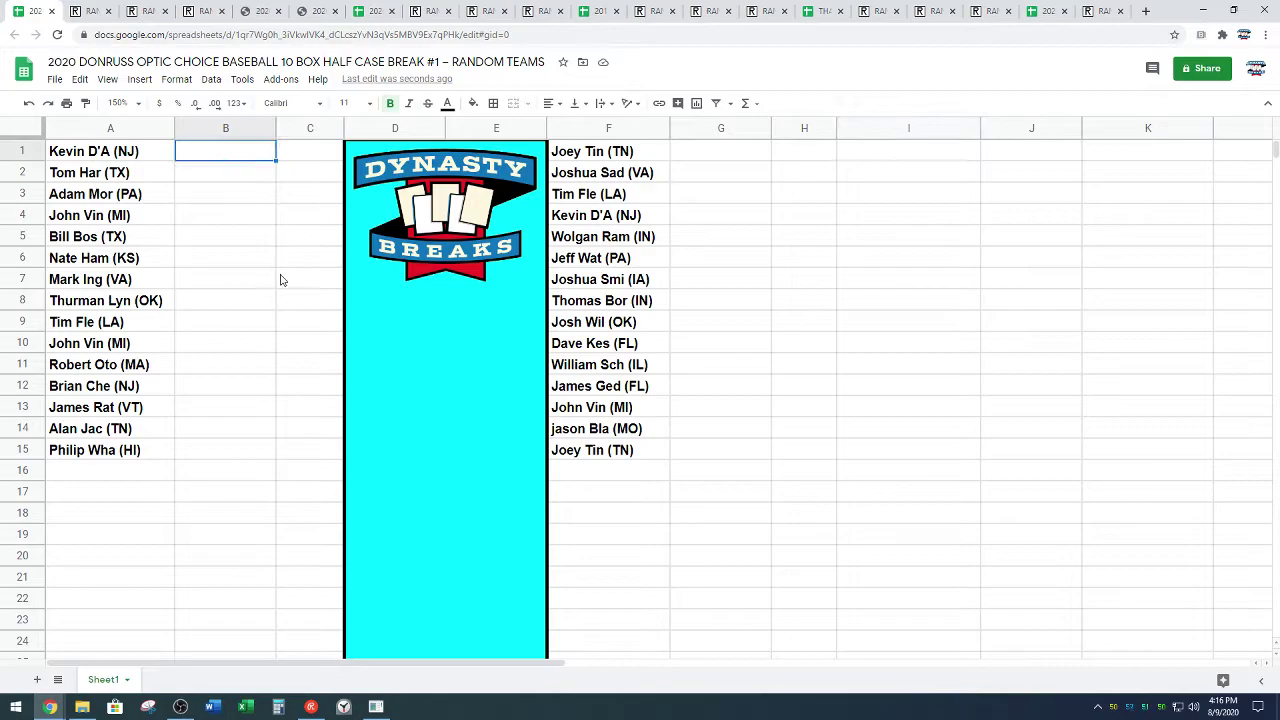
key(ctrl+v)
drag(276, 131, 326, 131)
click(101, 540)
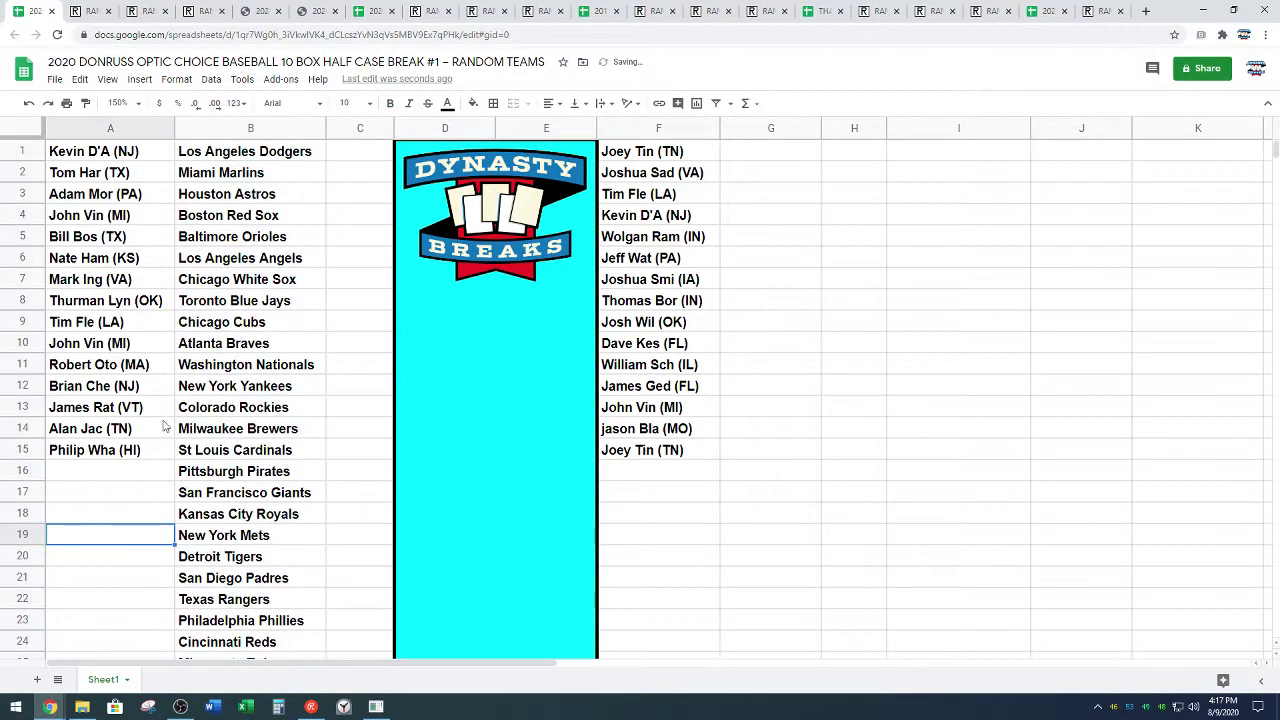
- Move teams B16:B30 to G1, widen column G, and zoom the sheet to 200%
scroll(165, 397, down, 3)
drag(254, 298, 238, 600)
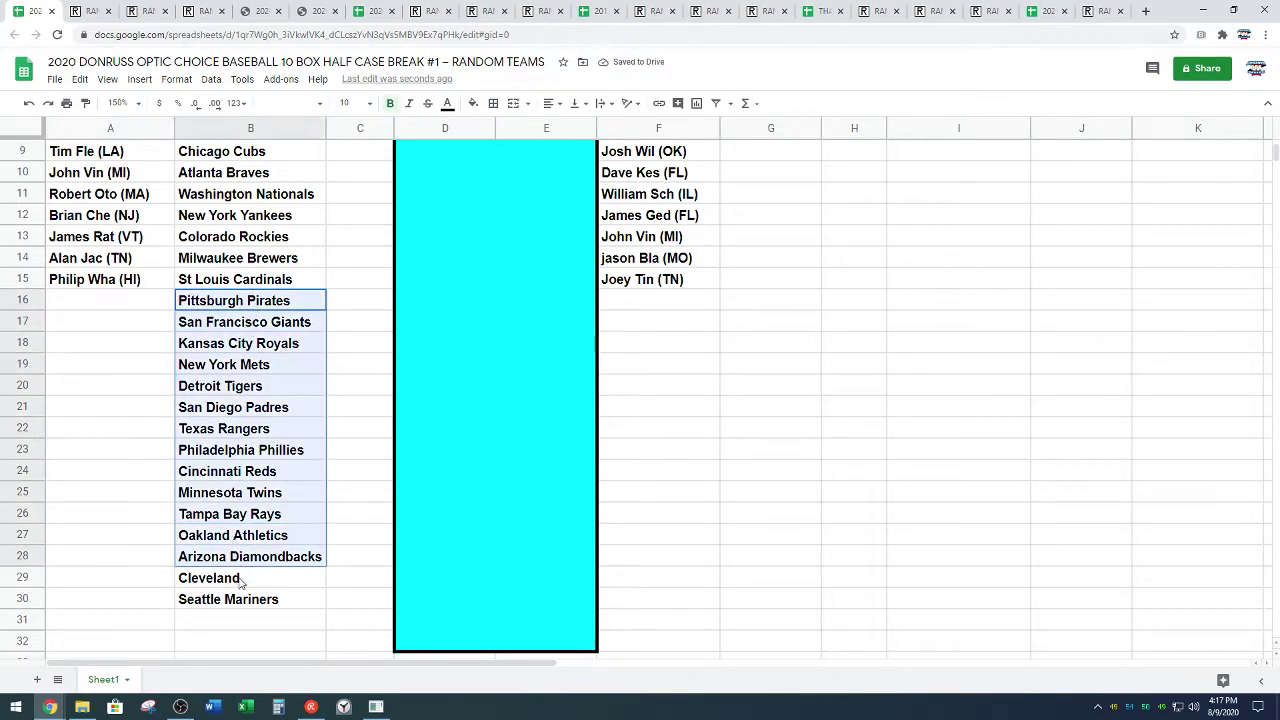
scroll(767, 530, up, 3)
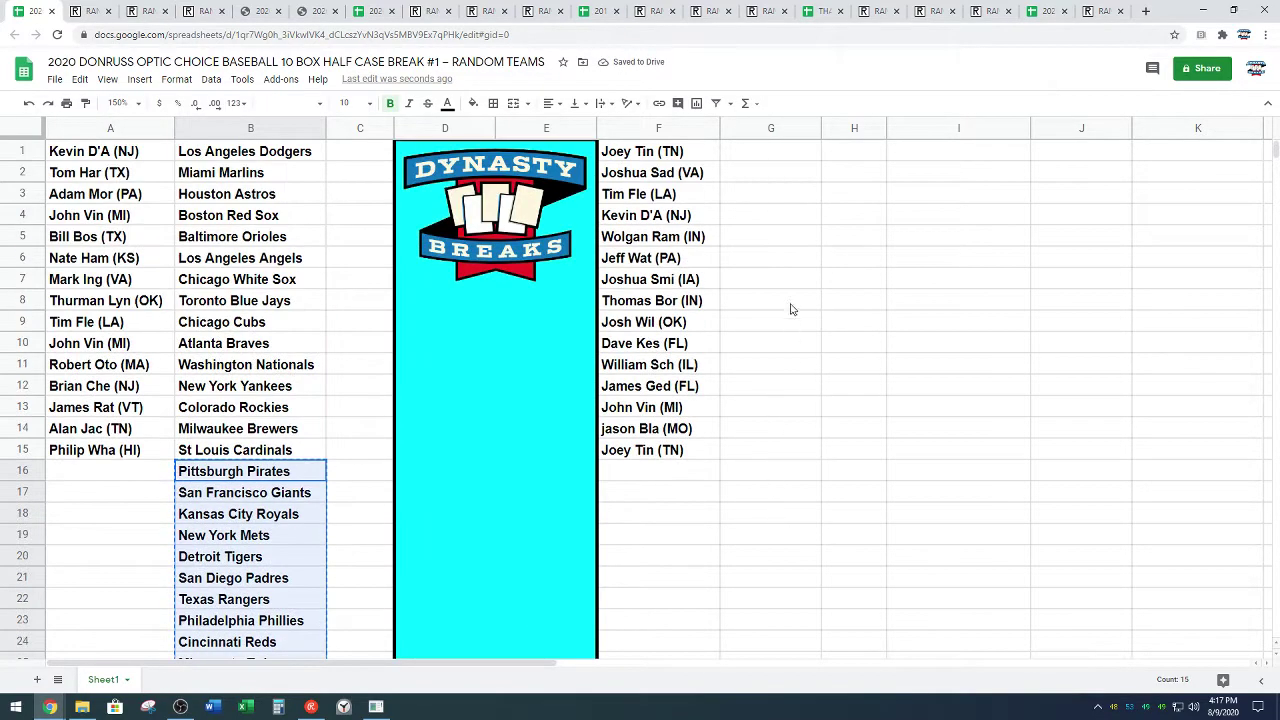
click(794, 155)
key(ctrl+v)
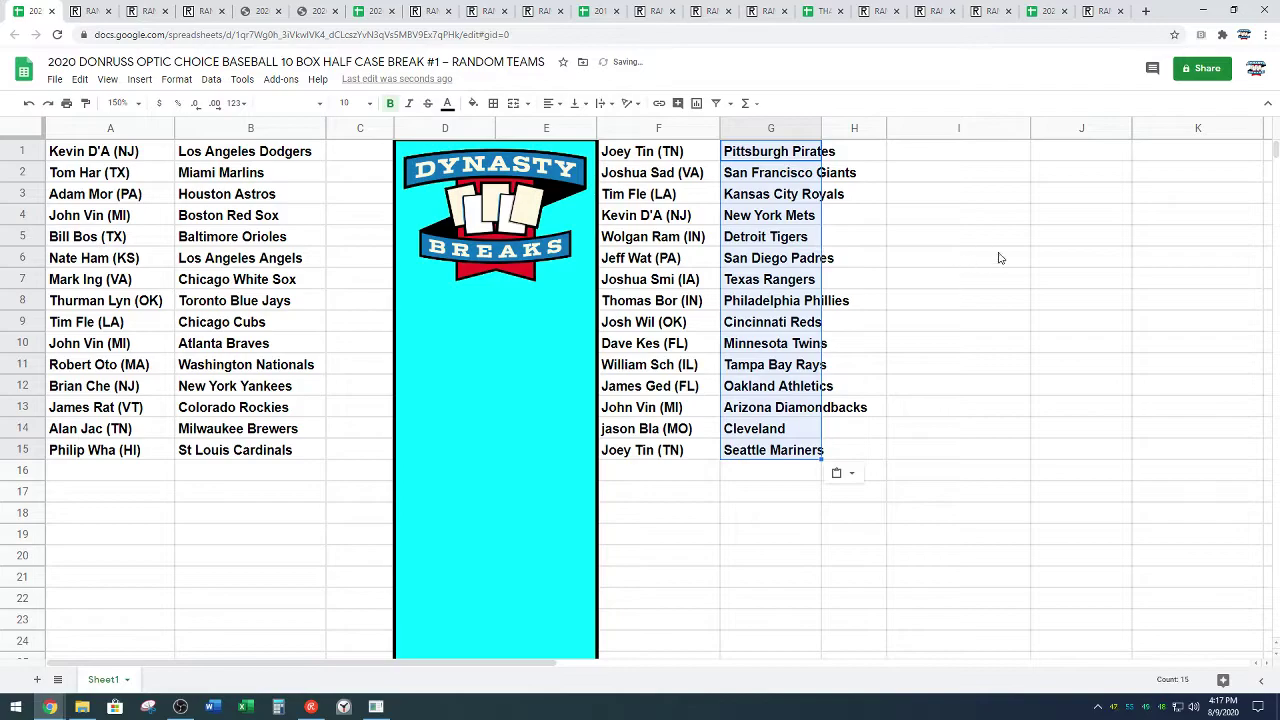
click(1100, 257)
drag(821, 128, 873, 135)
click(1207, 437)
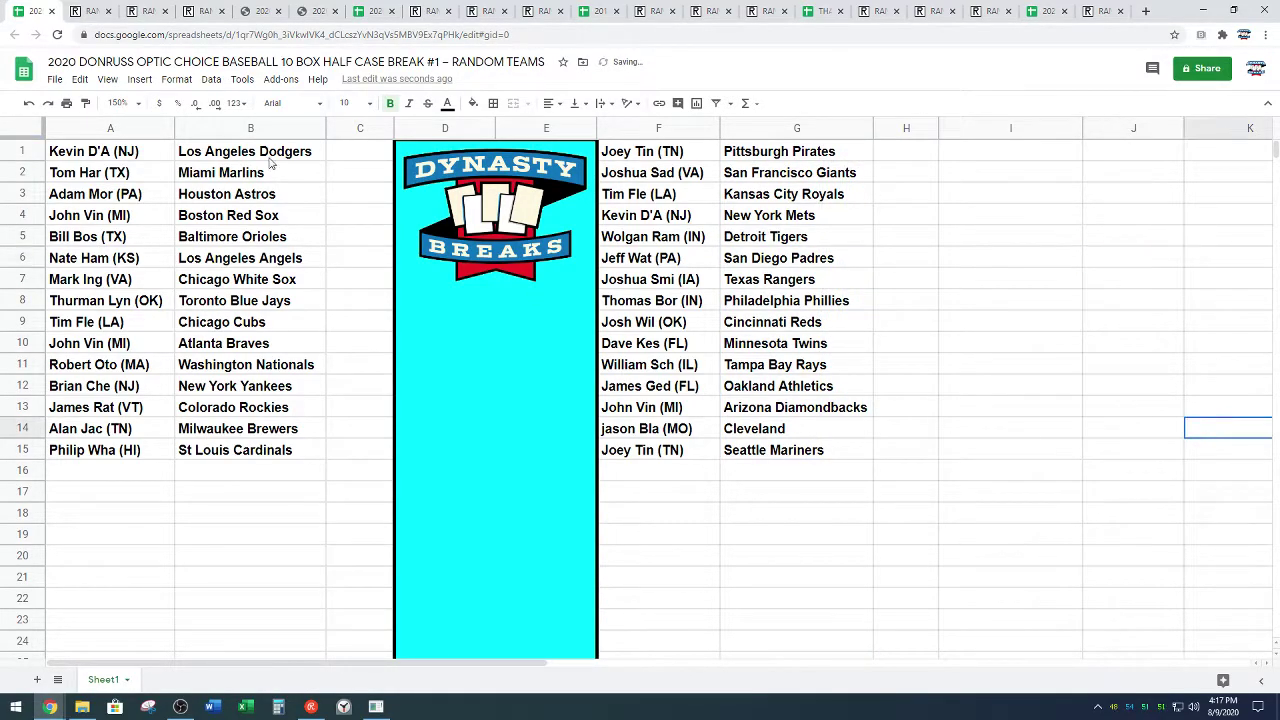
click(125, 103)
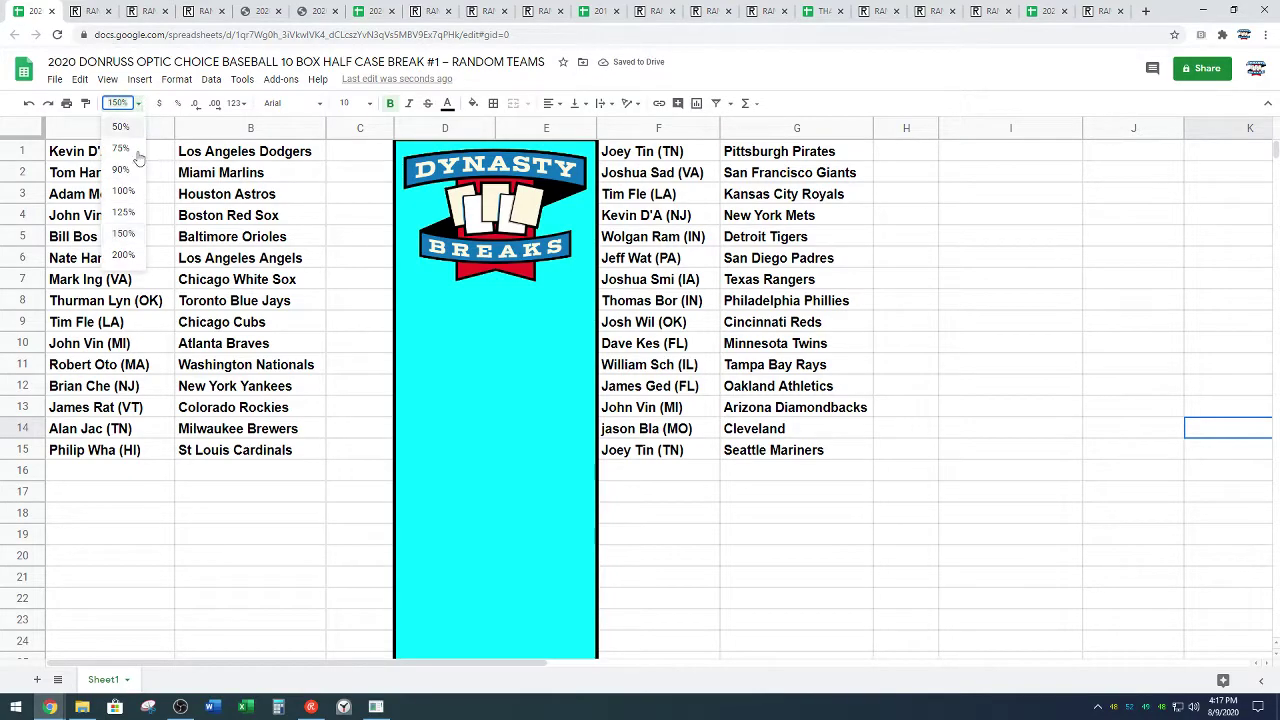
click(124, 255)
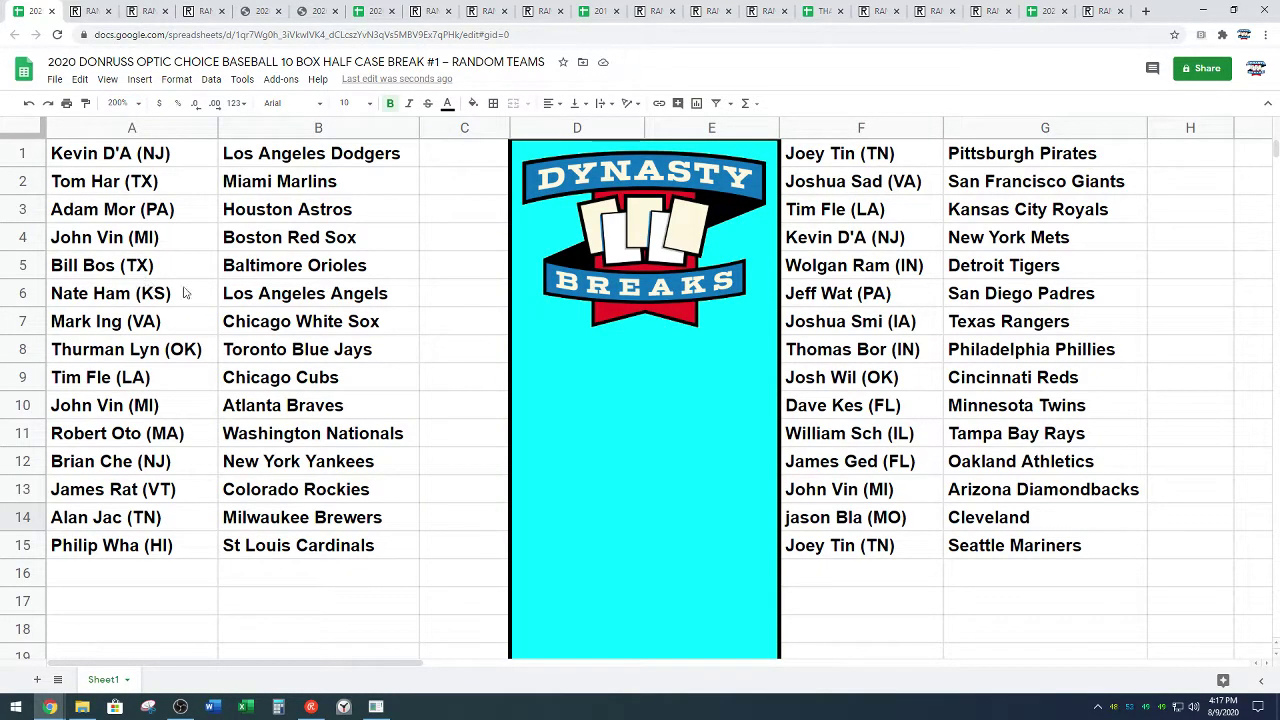